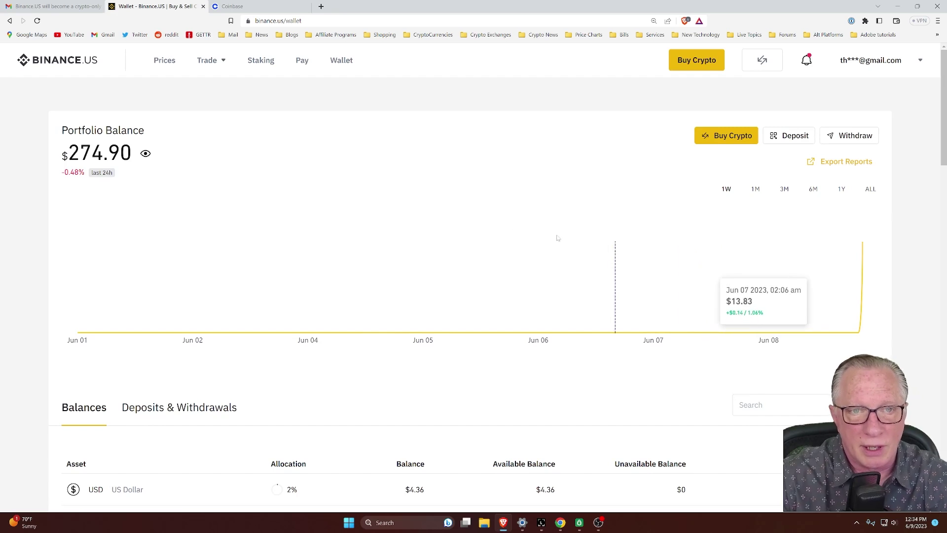
Review the asset balances listed in the Binance.US wallet.
scroll(421, 214, down, 3)
scroll(330, 225, down, 1)
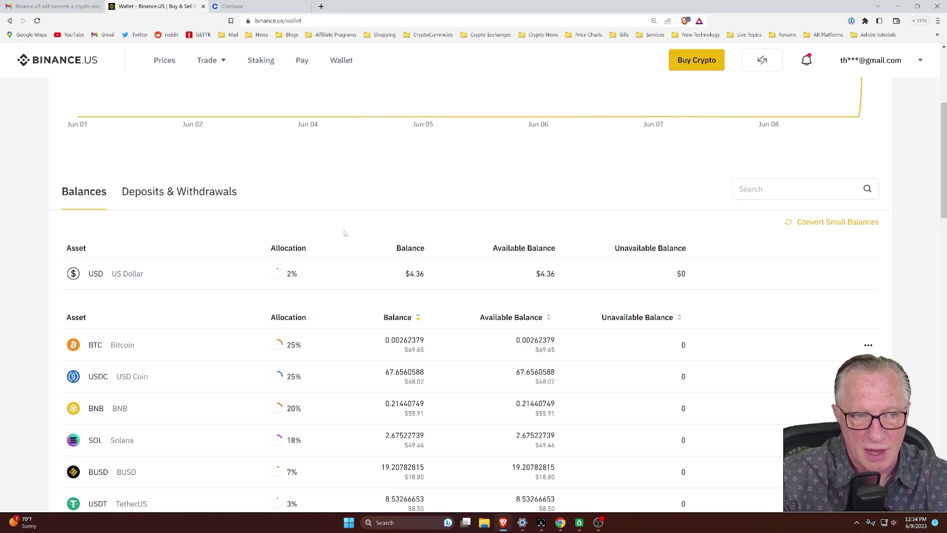
scroll(341, 237, down, 2)
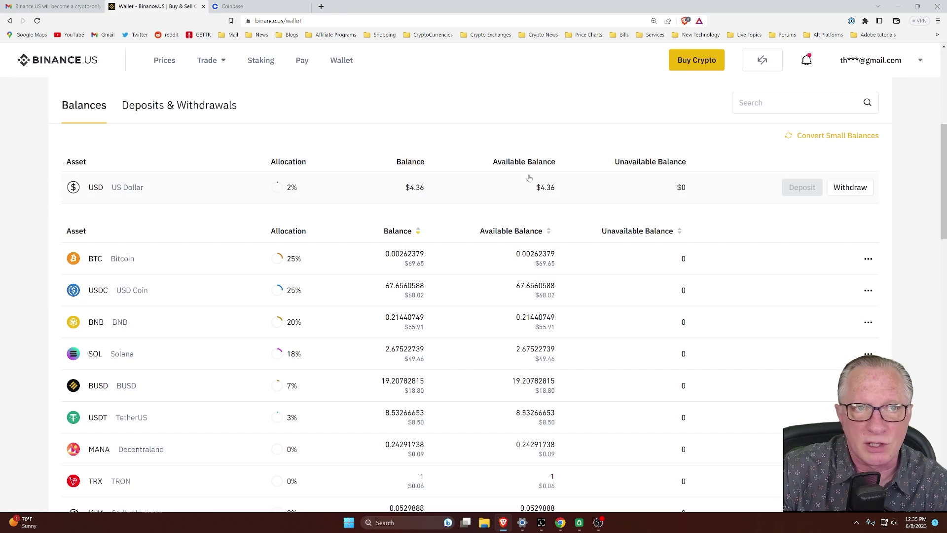
Switch to Coinbase, search for "usdc" and open the primary balance of USD Coin.
click(256, 7)
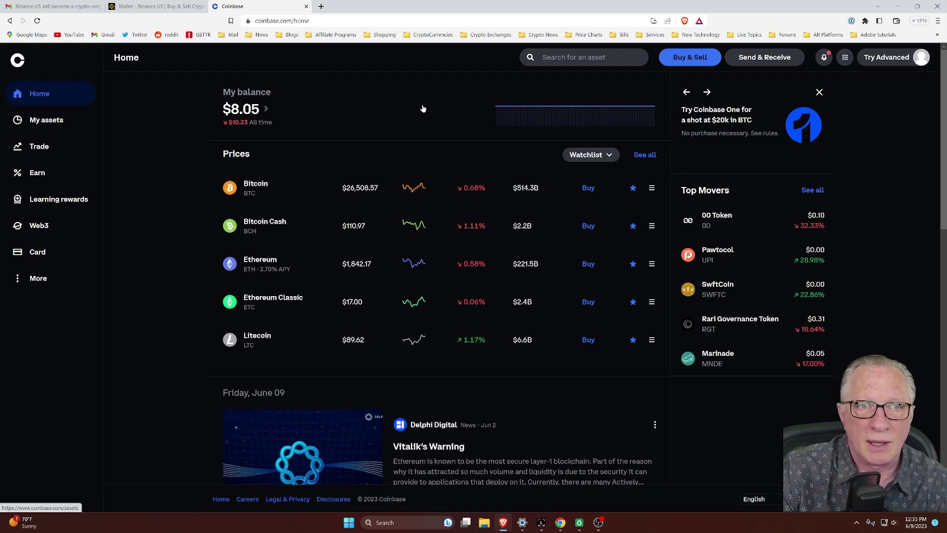
click(564, 58)
text(usdc)
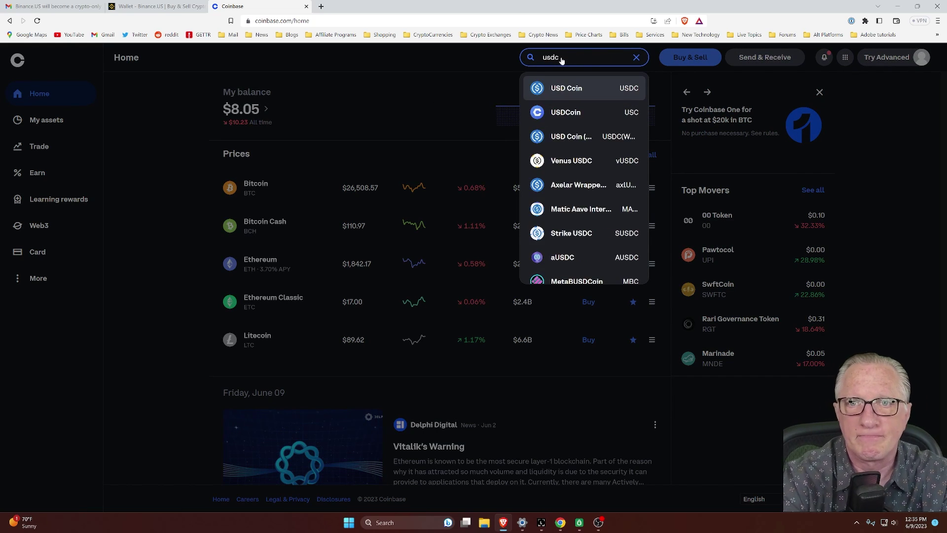
click(555, 88)
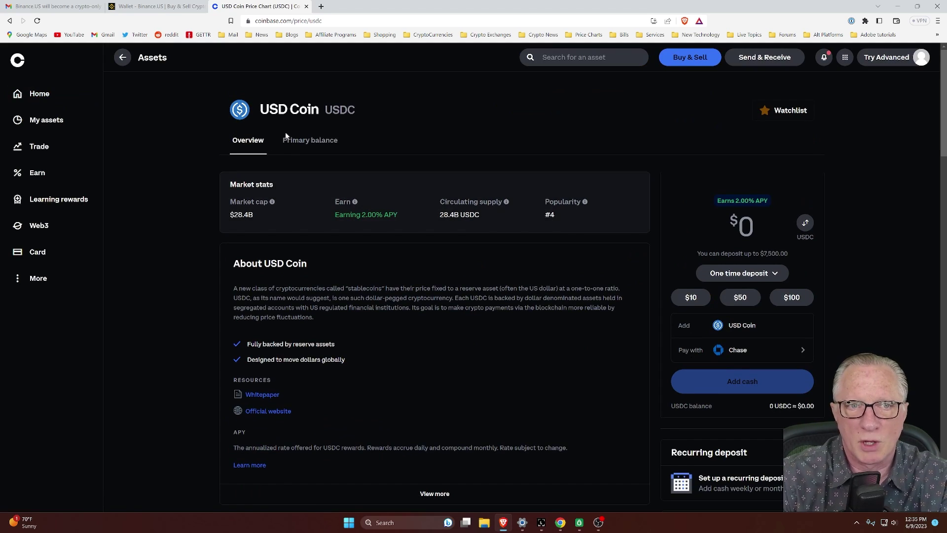
click(316, 145)
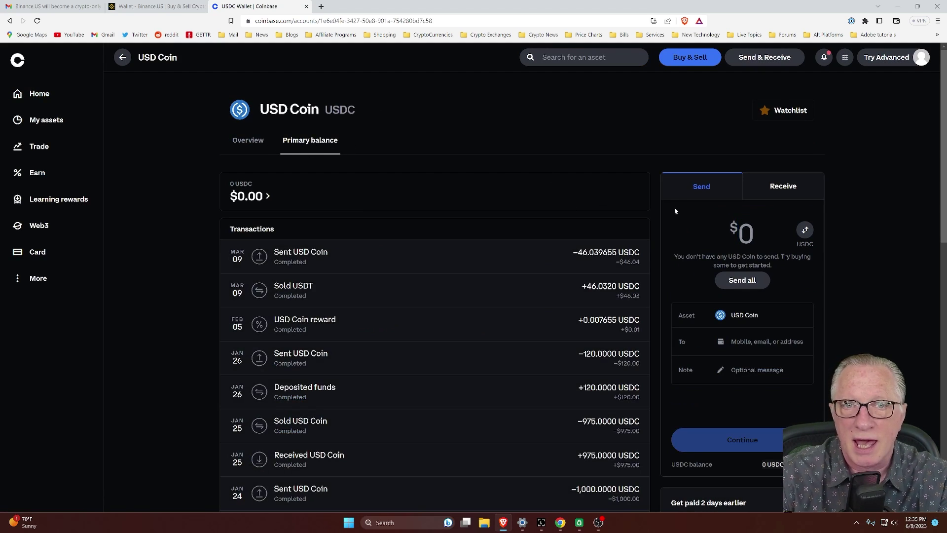
Set the network for receiving USD Coin to Polygon, accept the warning and copy the USDC deposit address.
click(783, 188)
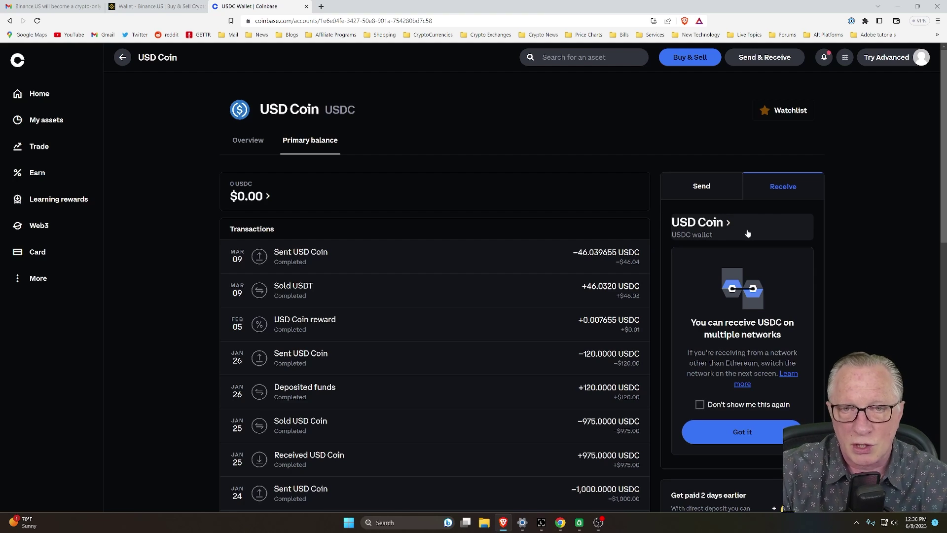
scroll(748, 390, down, 2)
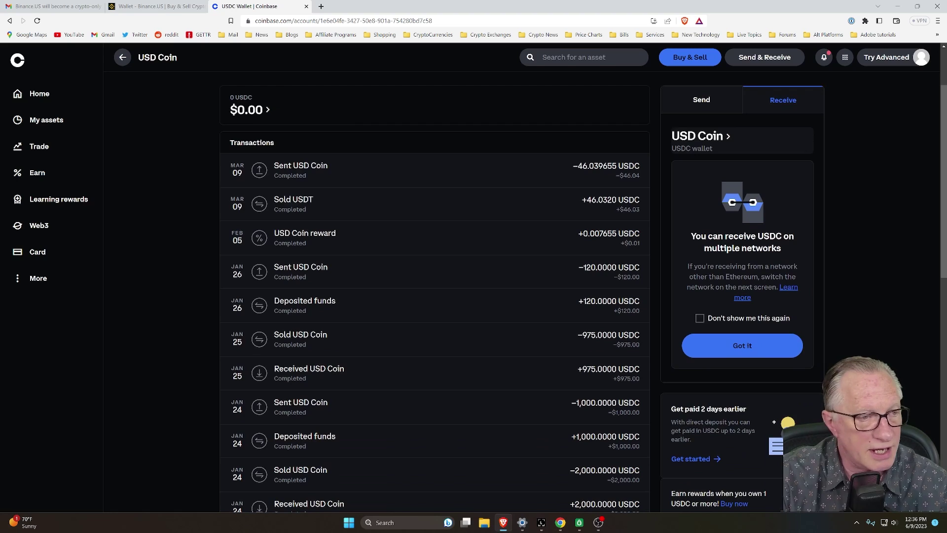
click(741, 350)
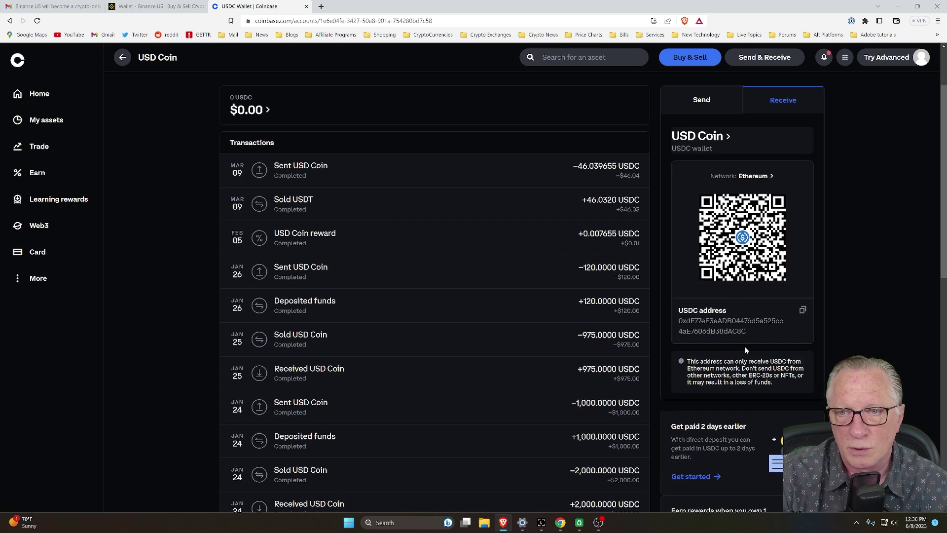
click(757, 176)
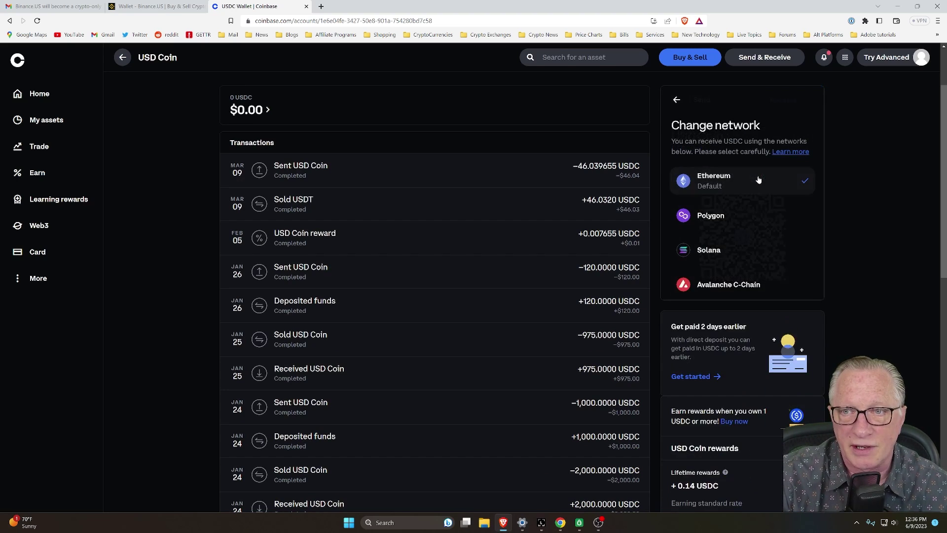
click(711, 217)
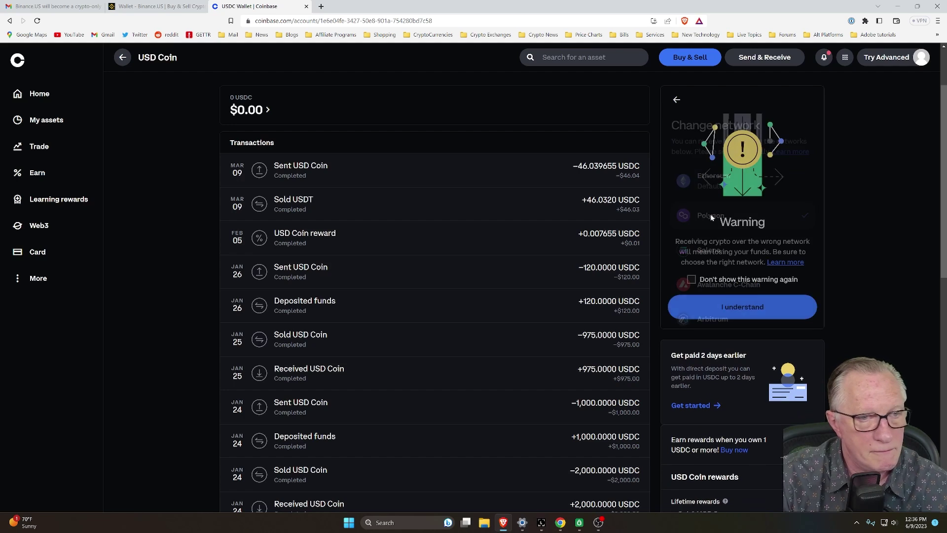
click(744, 308)
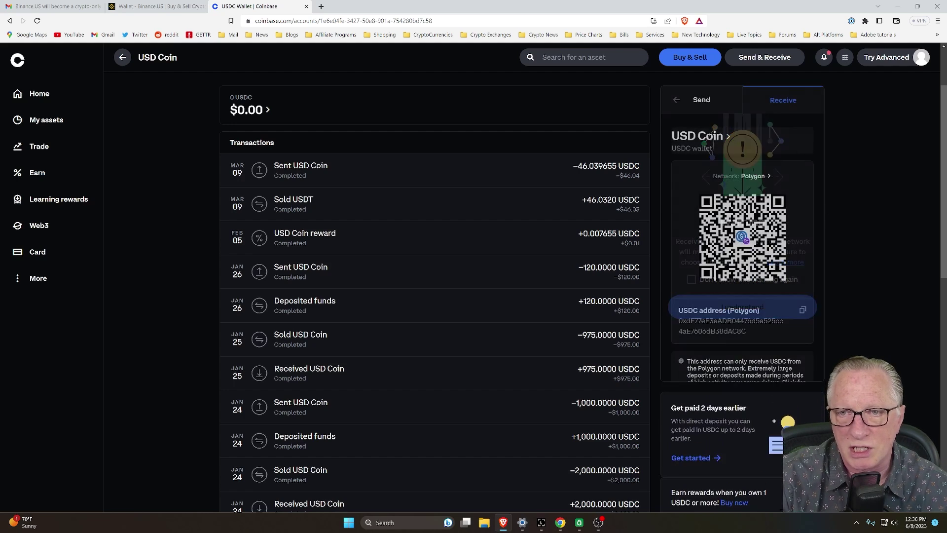
click(803, 310)
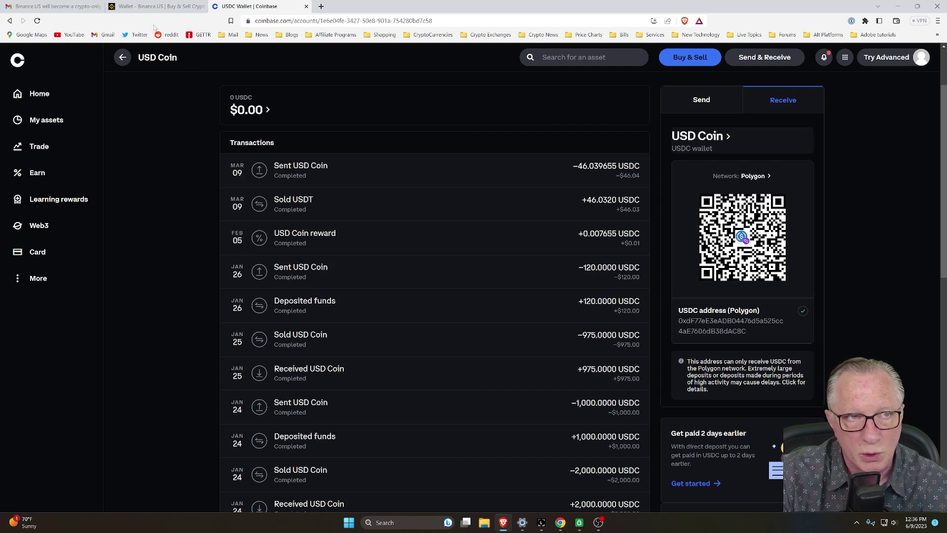
Return to the Binance.US wallet and open the withdrawal form for USDC.
click(158, 7)
mouse_move(866, 289)
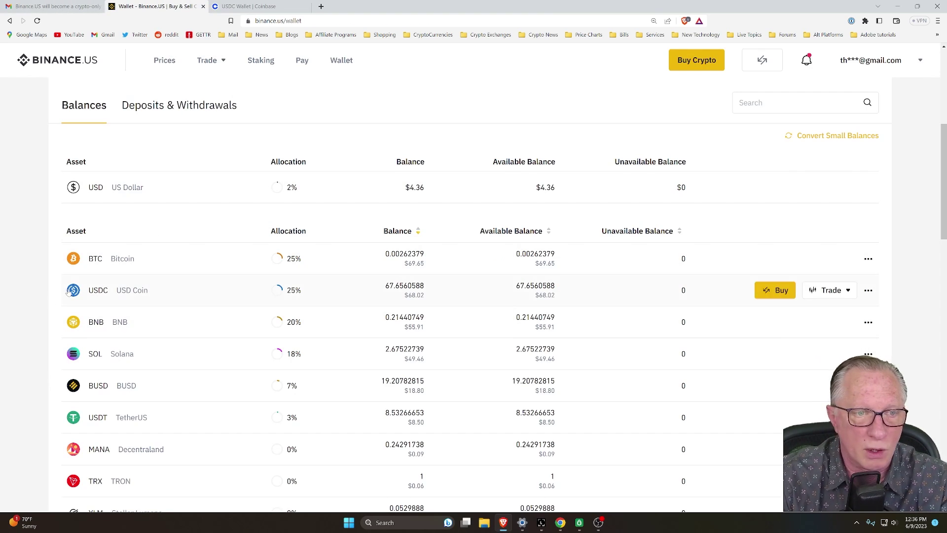
click(868, 291)
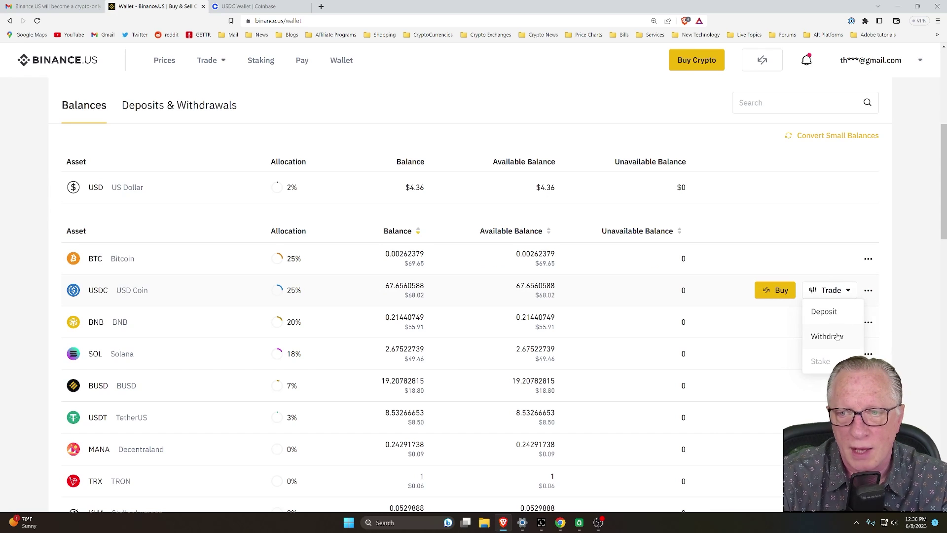
click(825, 330)
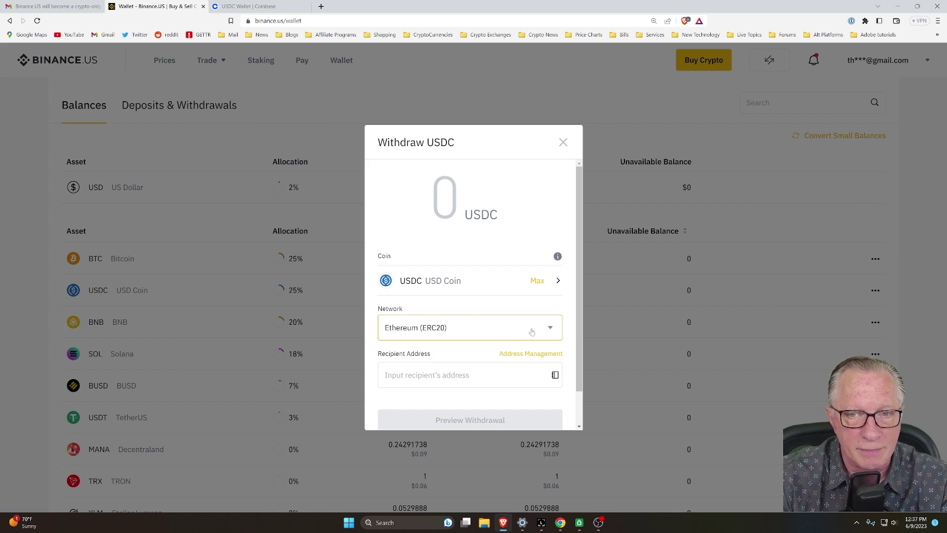
Choose Polygon as the network for the USDC withdrawal.
click(548, 327)
scroll(520, 362, down, 2)
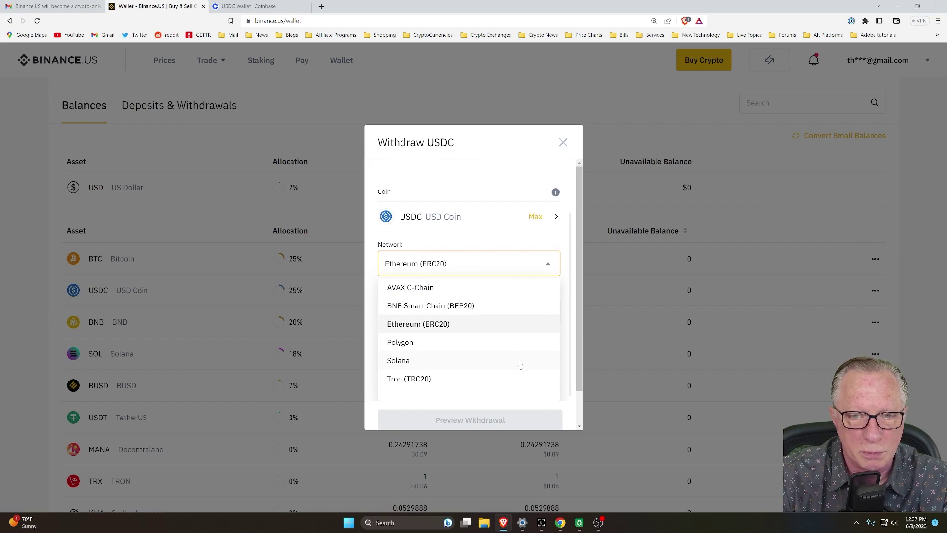
click(446, 342)
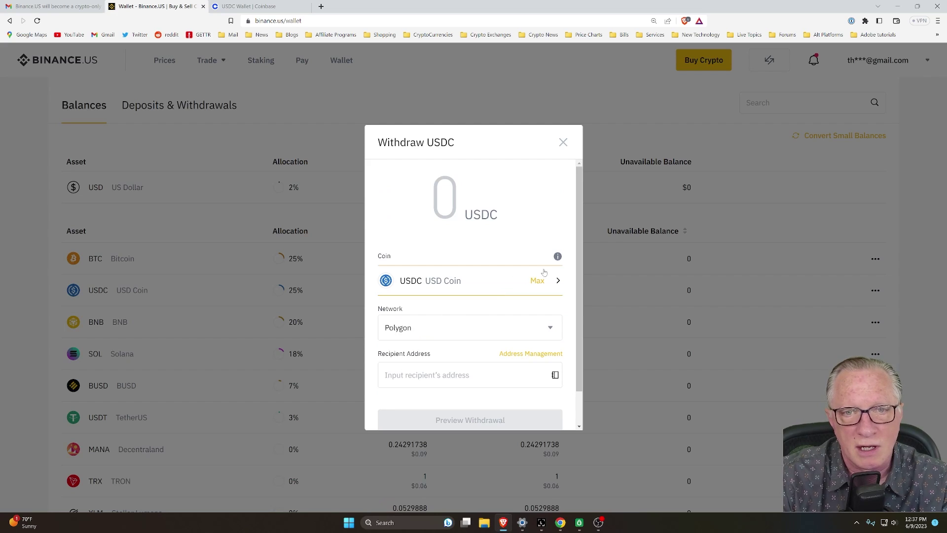
Change the withdrawal network to Ethereum (ERC20) and paste the copied USDC address as the recipient.
click(550, 327)
click(449, 386)
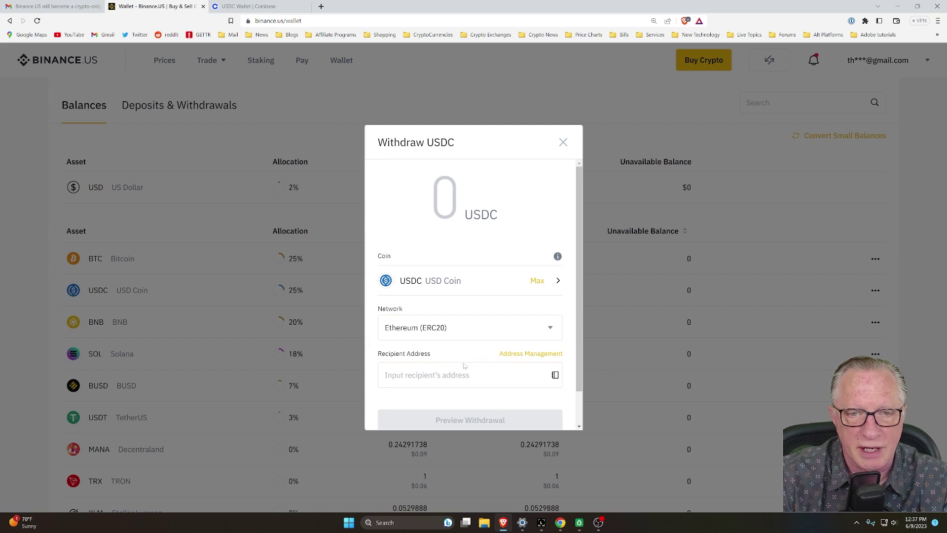
right_click(398, 379)
click(433, 278)
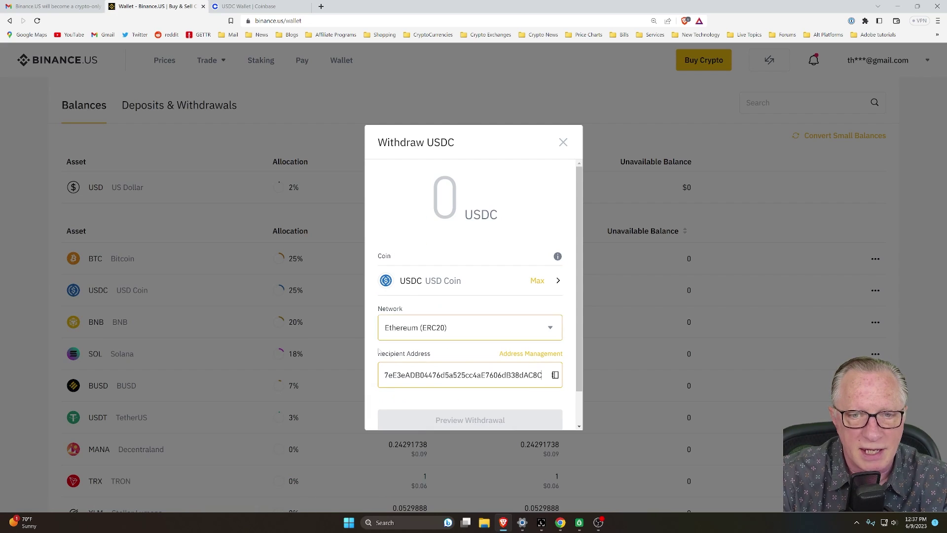
Set the withdrawal amount to 40 USDC.
scroll(442, 312, down, 1)
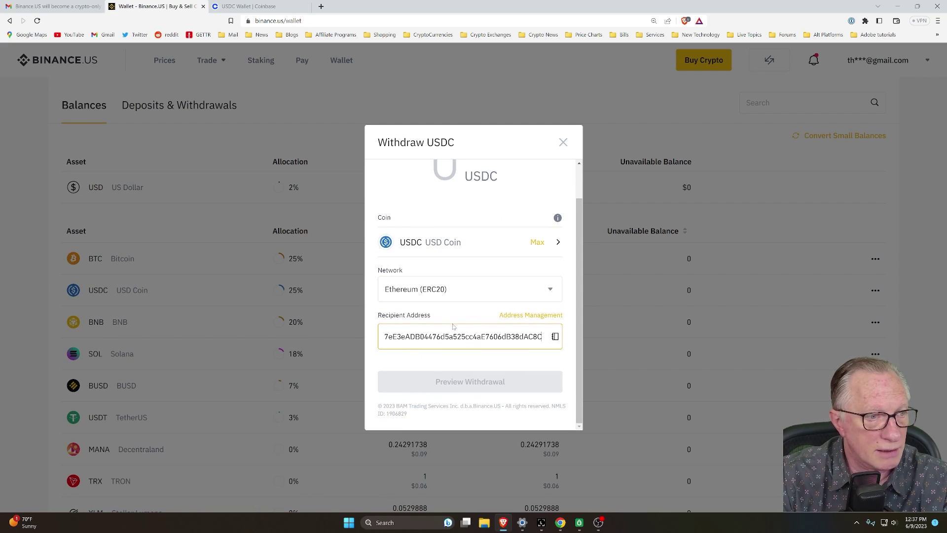
scroll(442, 311, up, 1)
click(538, 282)
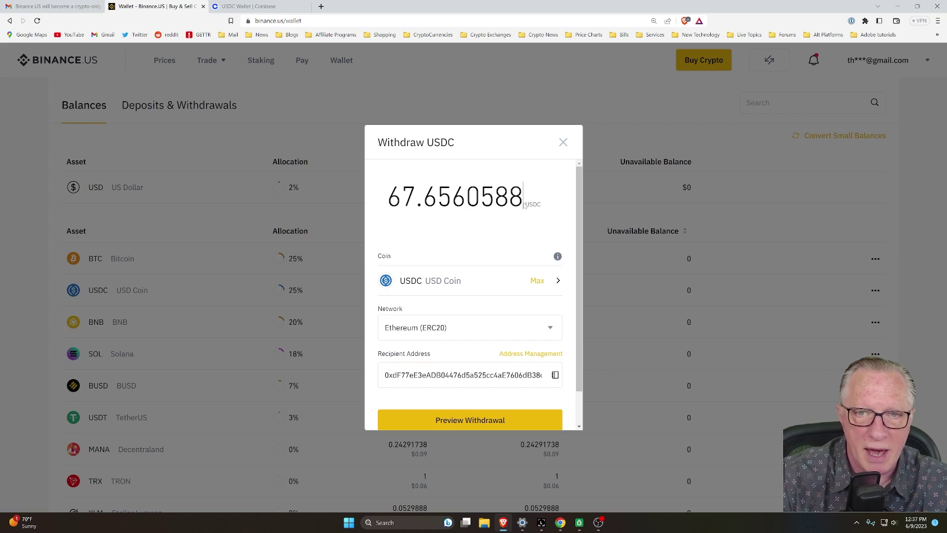
key(BackSpace)
key(BackSpace)
key(BackSpace)
key(BackSpace)
key(BackSpace)
key(BackSpace)
key(BackSpace)
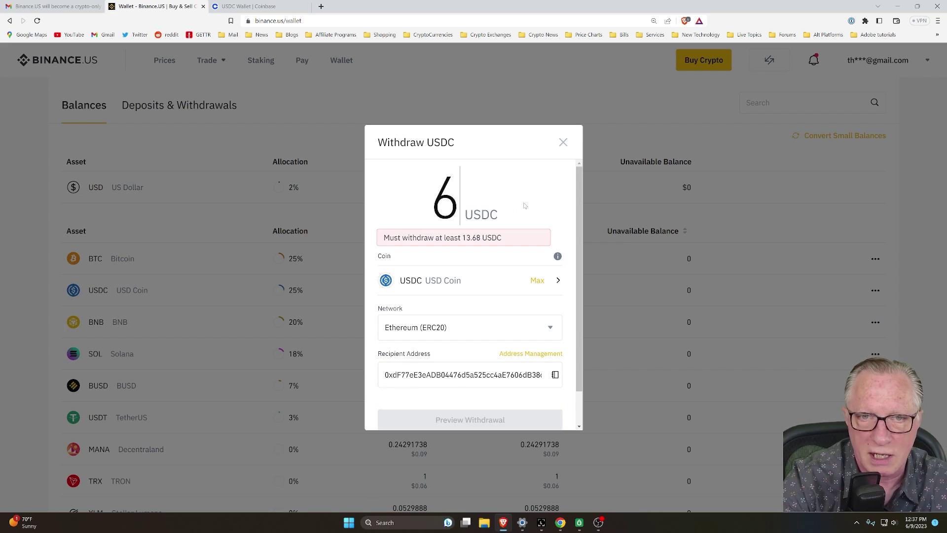
text(40)
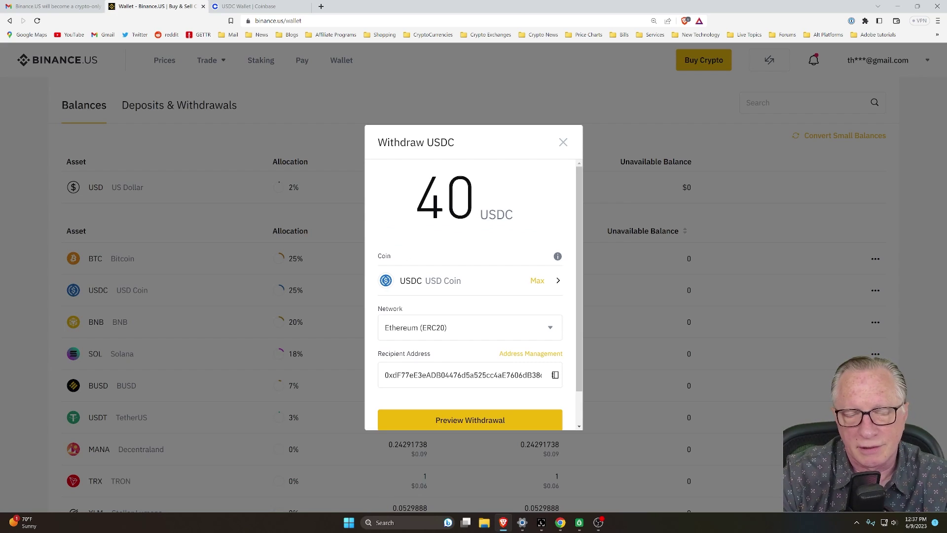
Preview the 40 USDC withdrawal over Ethereum to check its fee, and go back to the form.
scroll(435, 248, down, 1)
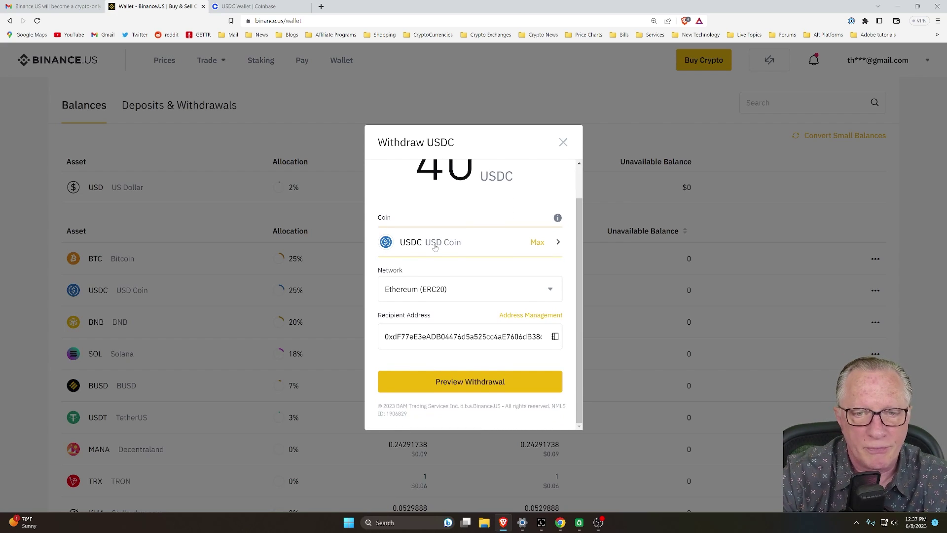
click(467, 385)
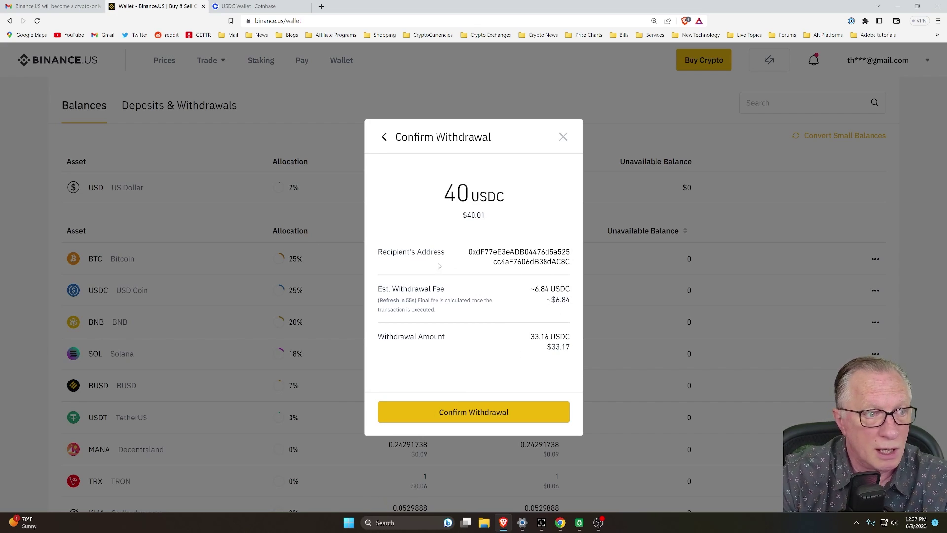
click(384, 137)
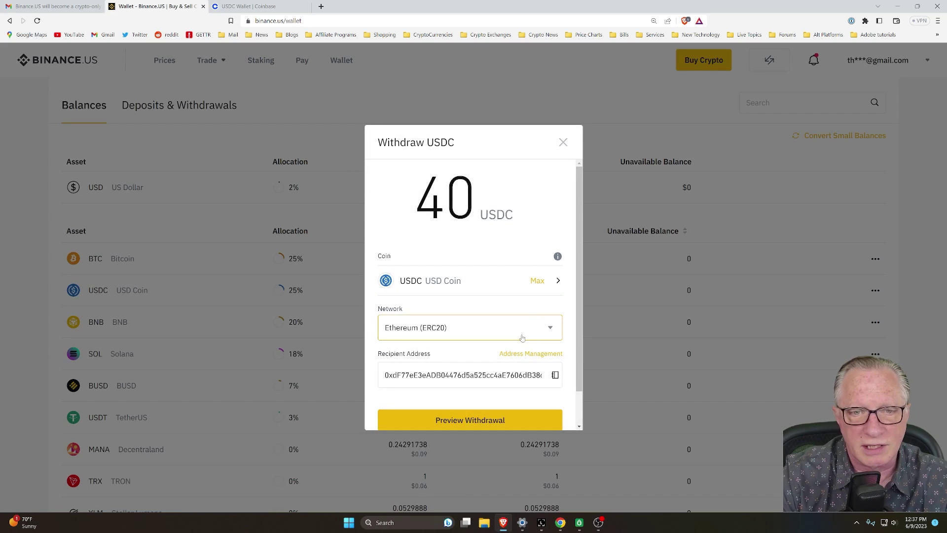
Change the withdrawal network to Polygon, paste the copied recipient address again and preview the withdrawal.
click(557, 331)
scroll(475, 375, down, 1)
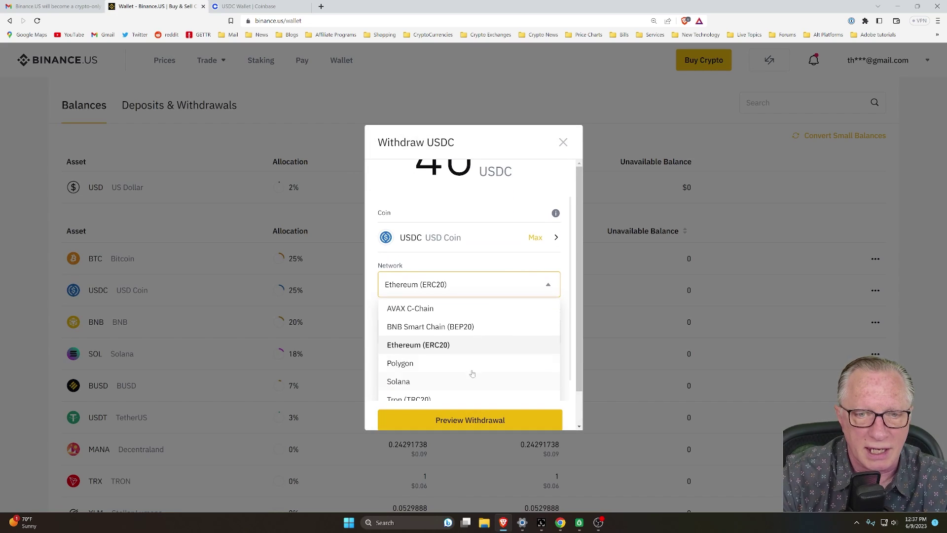
click(448, 368)
scroll(458, 340, down, 1)
click(400, 341)
right_click(401, 342)
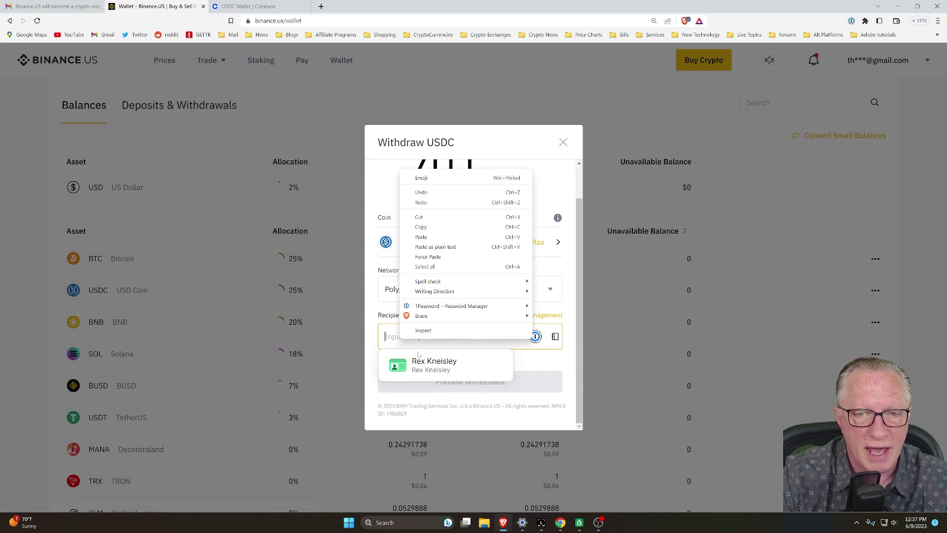
click(426, 236)
click(472, 384)
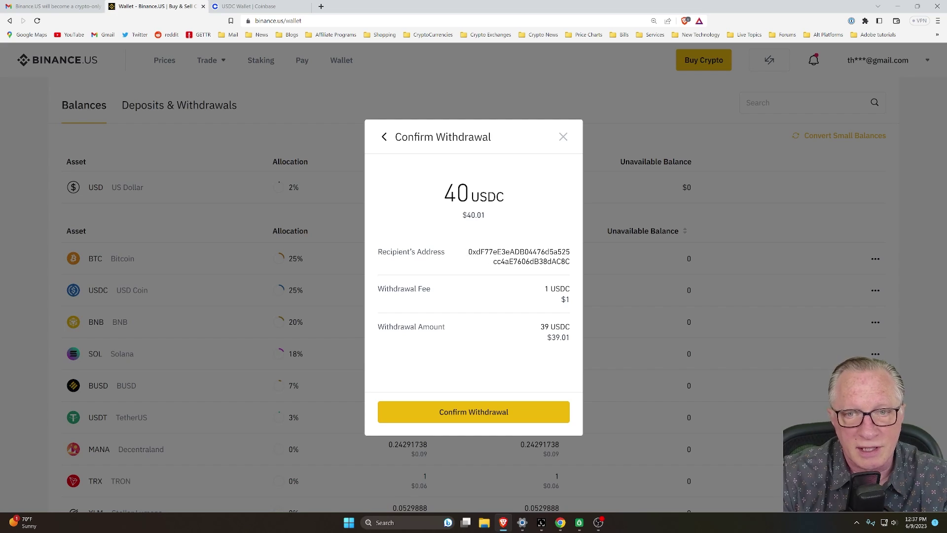
Check the receiving network on Coinbase, confirm the 40 USDC withdrawal on Binance.US and enter the Google Authenticator code.
click(249, 6)
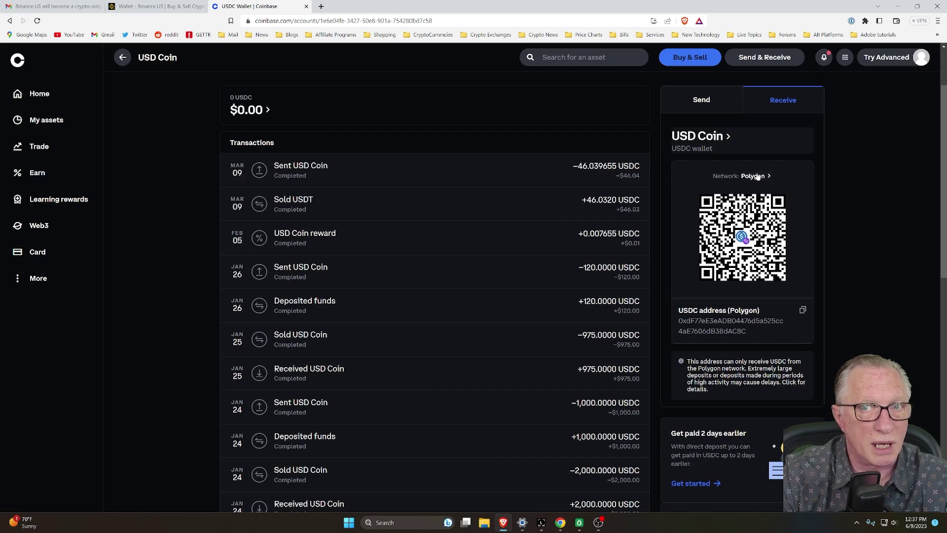
click(146, 6)
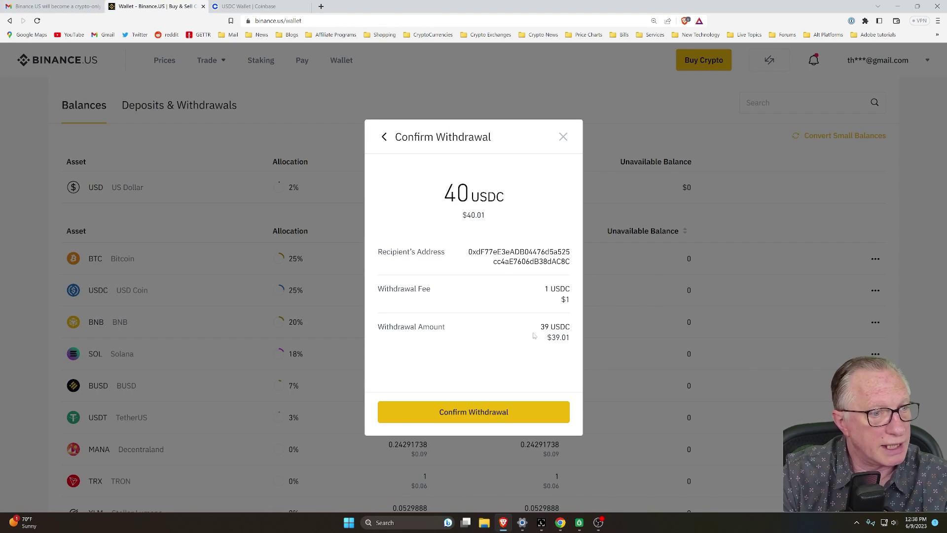
click(477, 414)
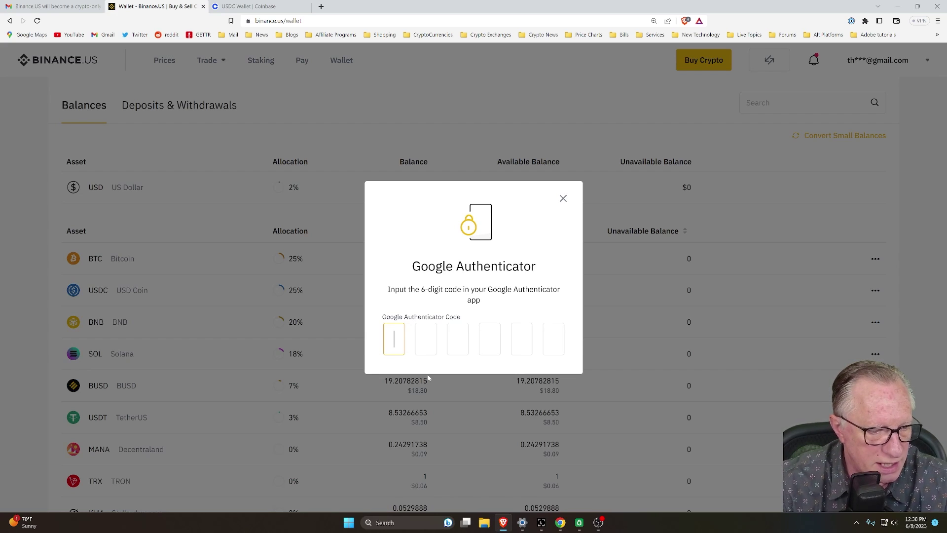
key(ctrl+v)
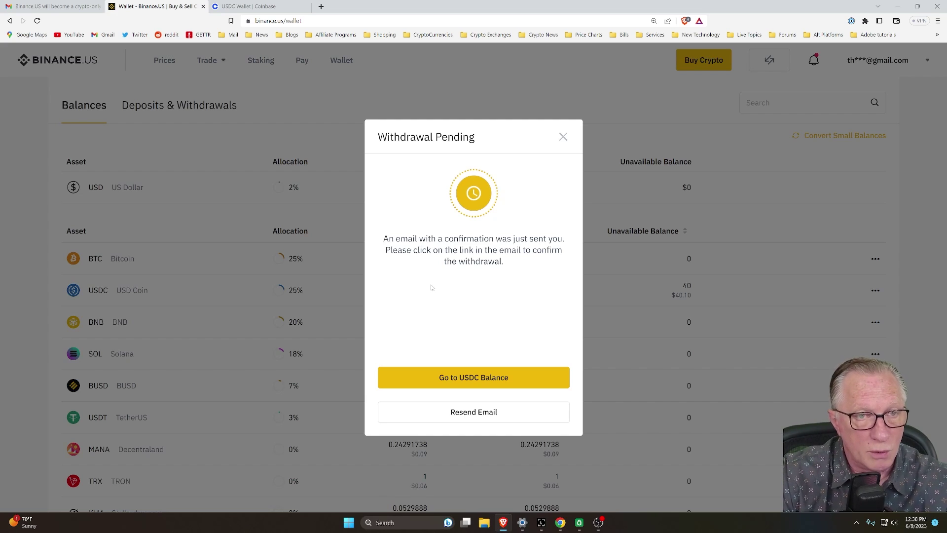
Switch to Gmail and confirm the 40 USDC withdrawal from the Binance.US confirmation email.
click(65, 6)
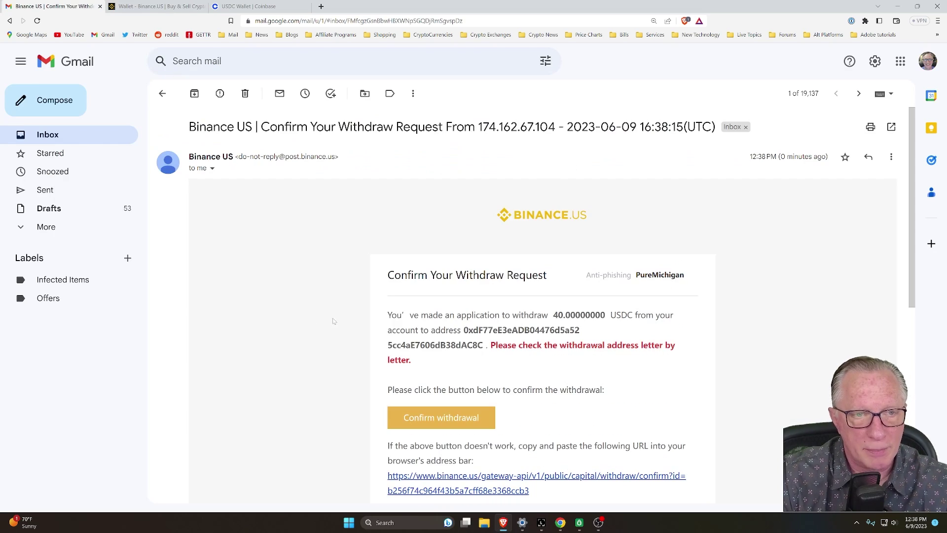
click(437, 426)
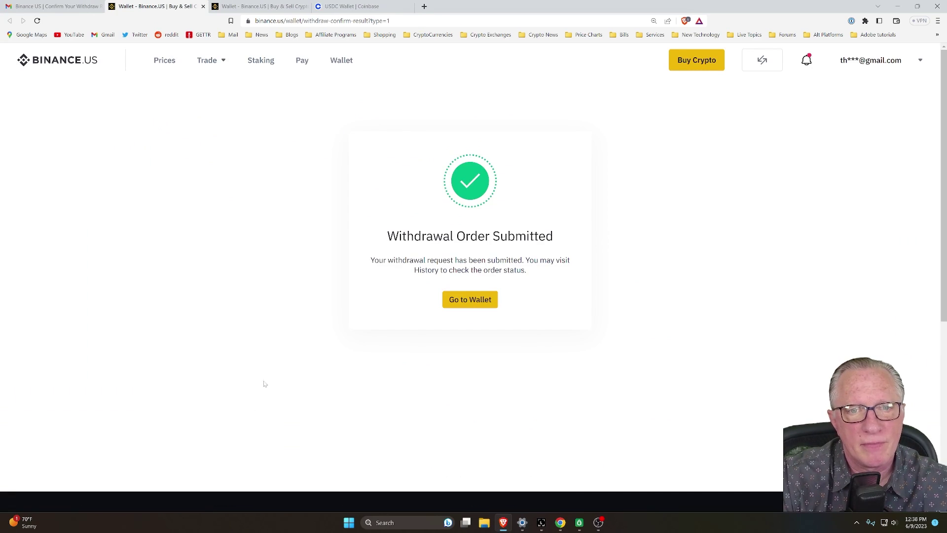
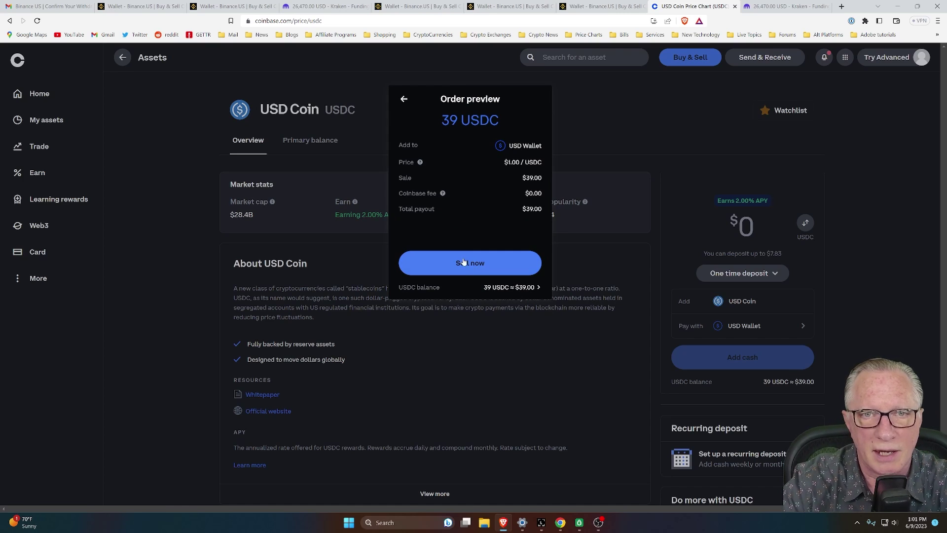
Sell the 39 USDC on Coinbase into the USD Wallet and close the order confirmation.
click(464, 265)
click(468, 306)
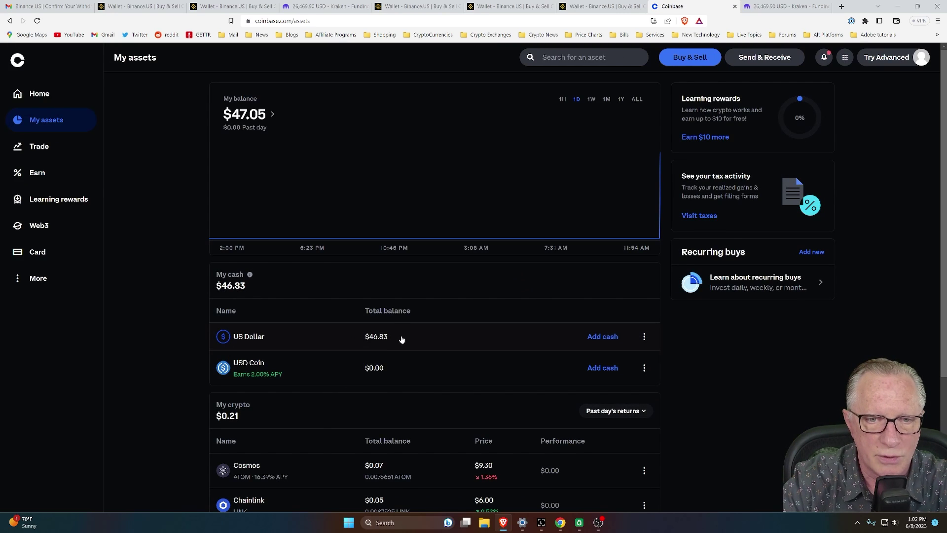
Open the US Dollar balance and set the cash-out amount to $46, continuing to the destination choice.
click(265, 336)
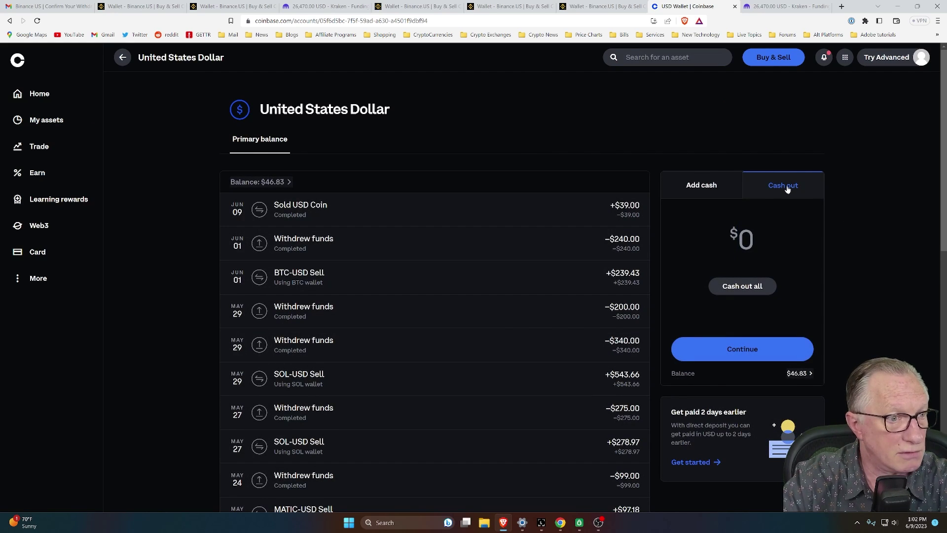
click(747, 289)
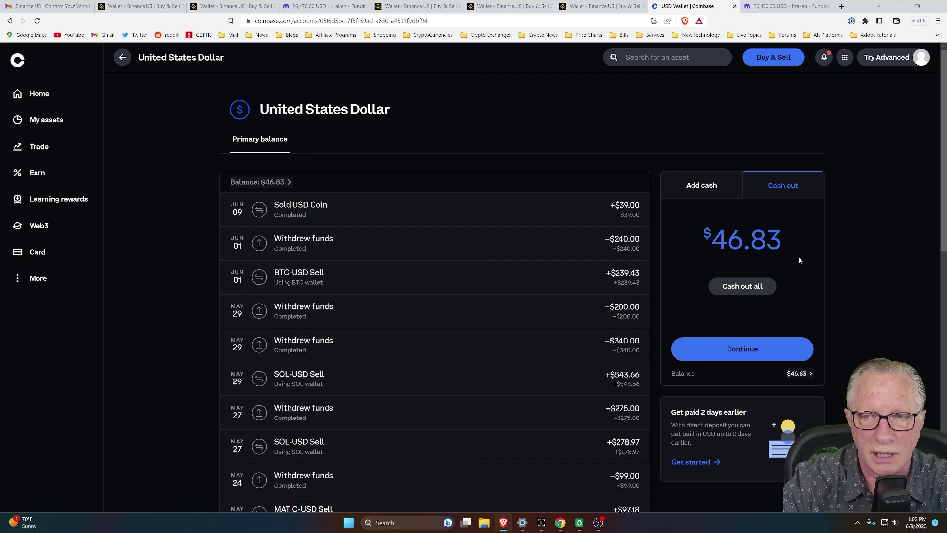
key(BackSpace)
key(BackSpace)
key(BackSpace)
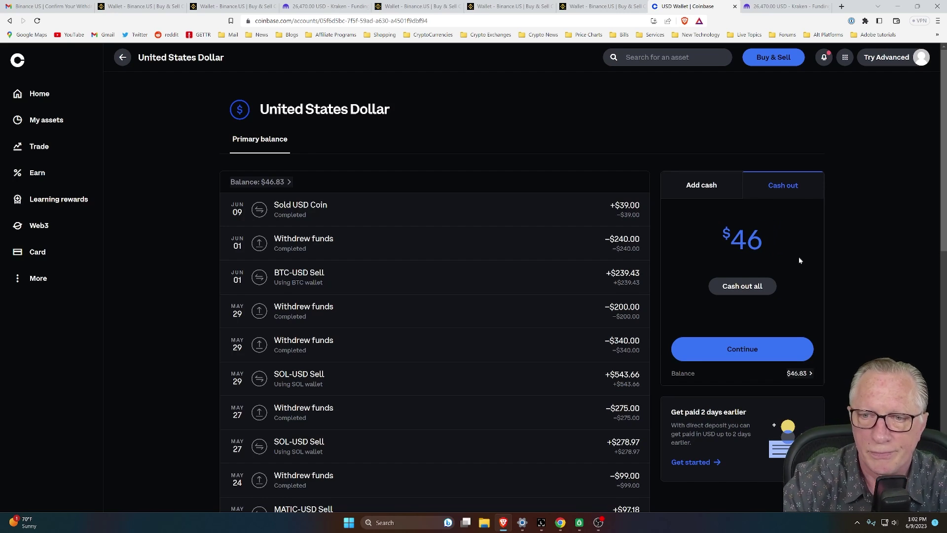
click(743, 351)
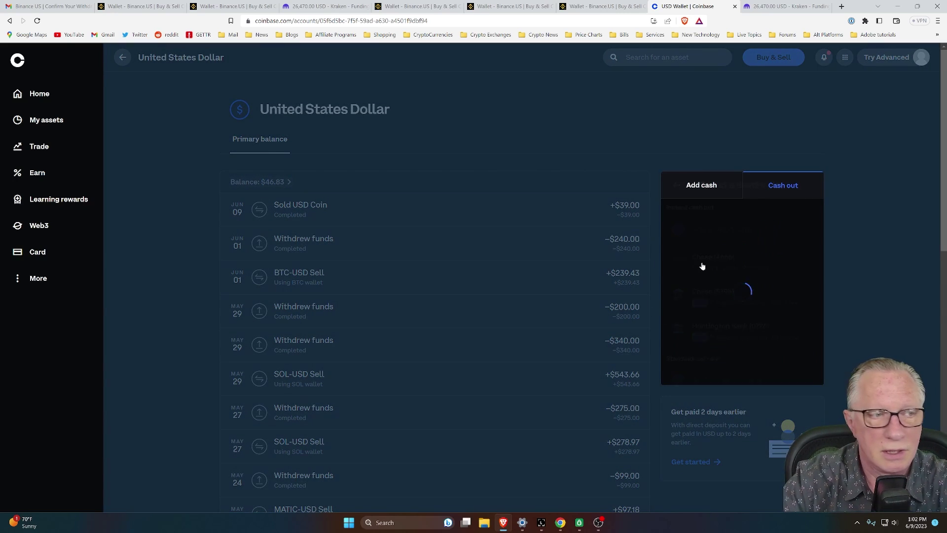
Choose the free standard cash-out to the Chase checking account and submit the $46.00 cash-out.
scroll(732, 296, down, 2)
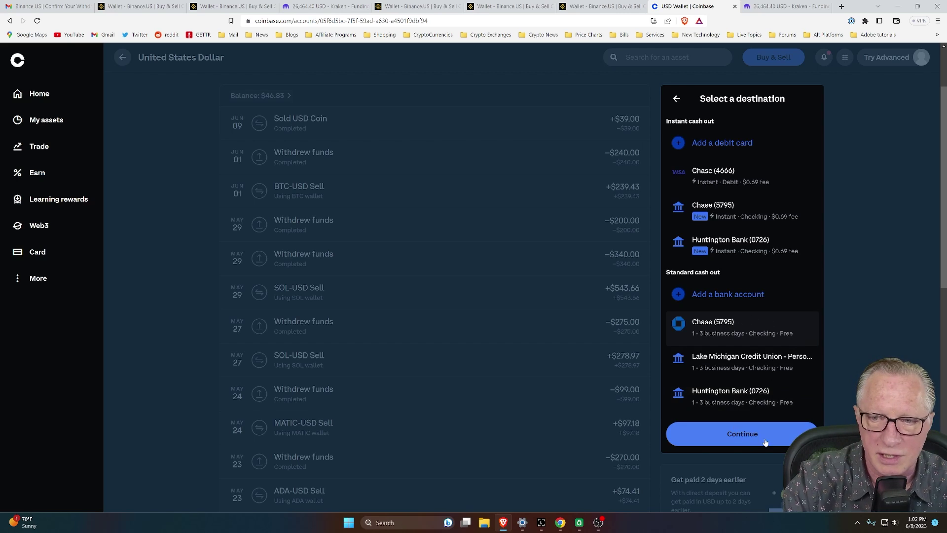
click(748, 438)
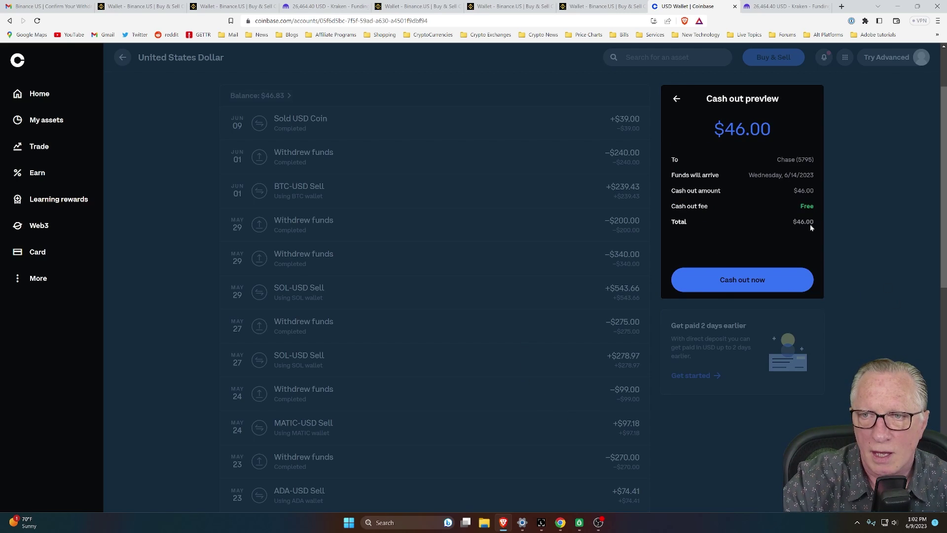
click(741, 280)
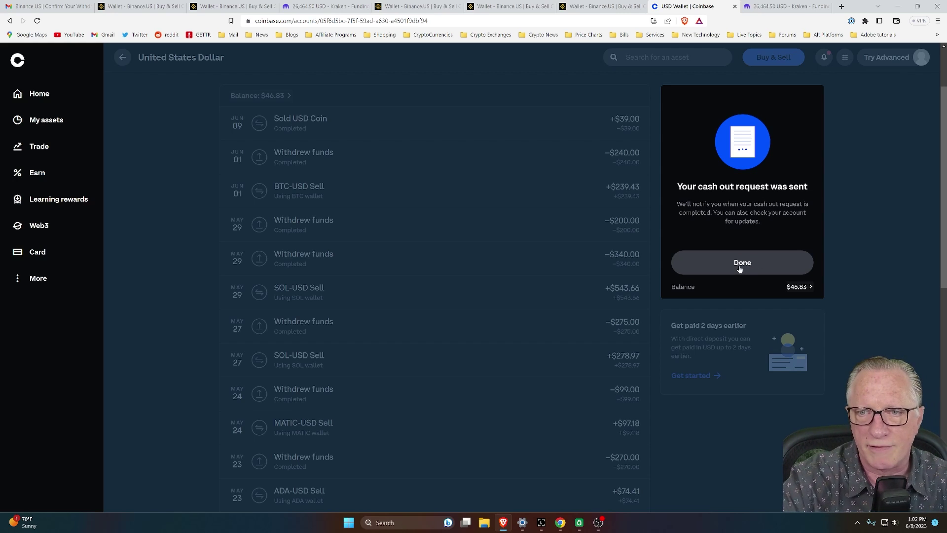
click(739, 267)
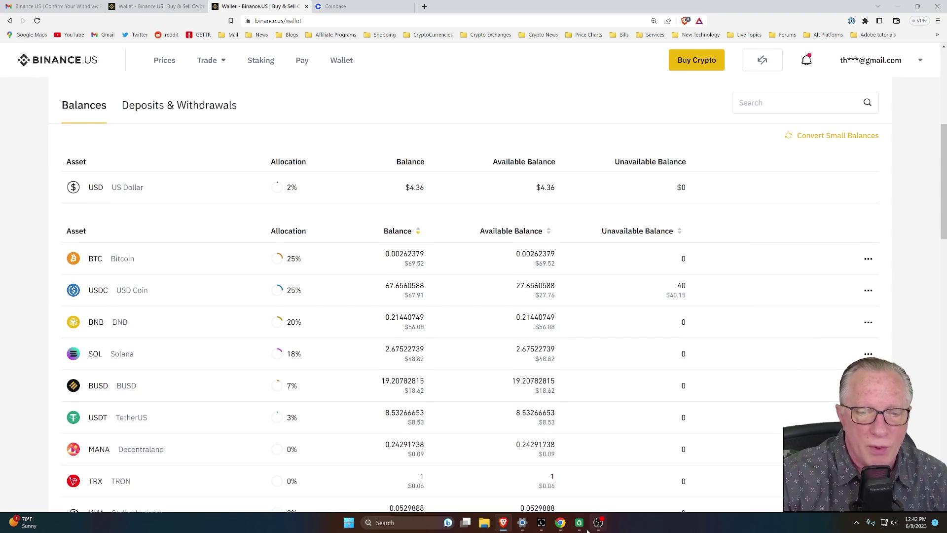
Switch to MetaMask, change the network to Polygon Mainnet and copy the main account's wallet address.
click(560, 523)
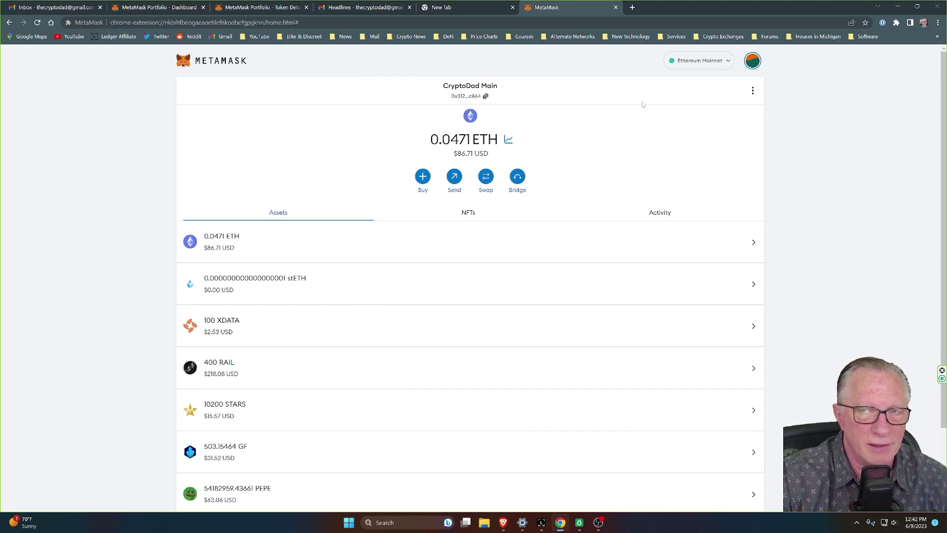
click(724, 63)
click(702, 147)
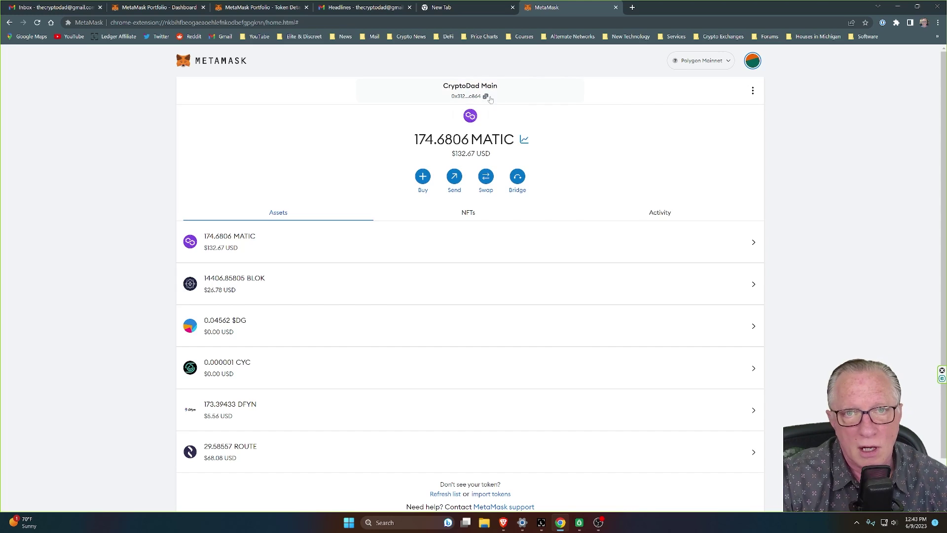
click(471, 94)
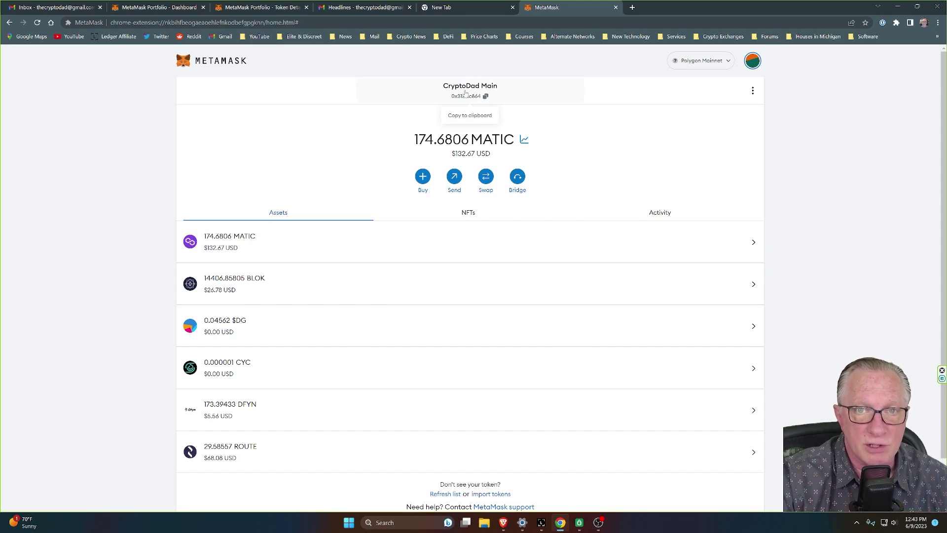
Return to Binance.US, start a USDC withdrawal and set its network to Polygon.
click(502, 517)
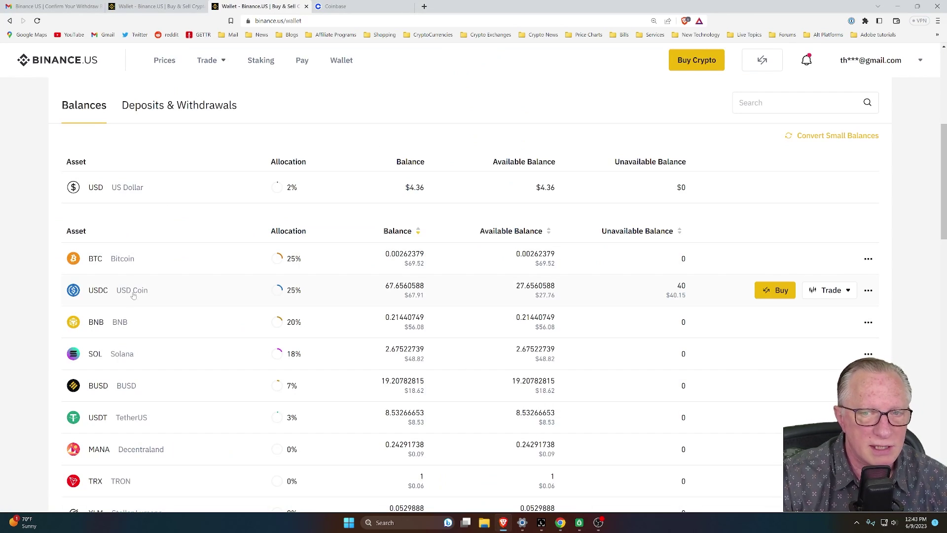
click(104, 295)
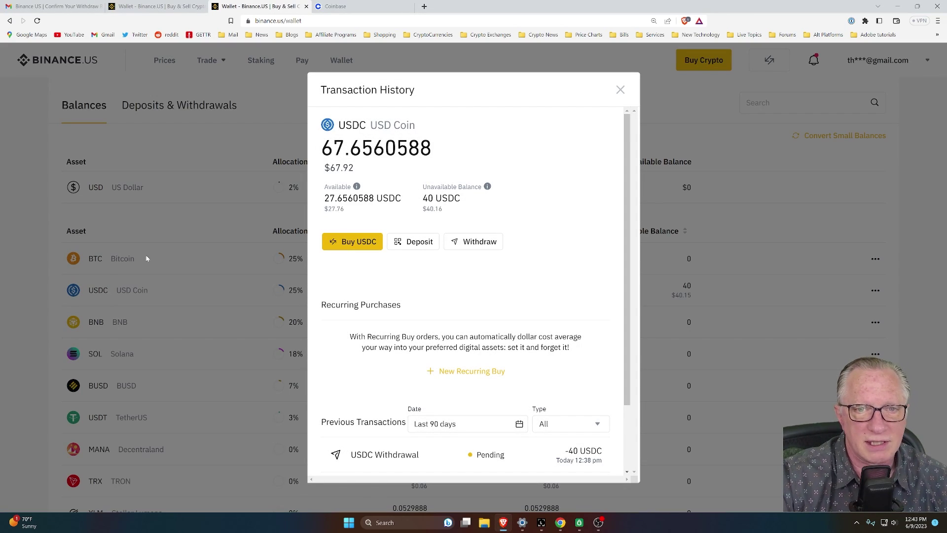
click(478, 242)
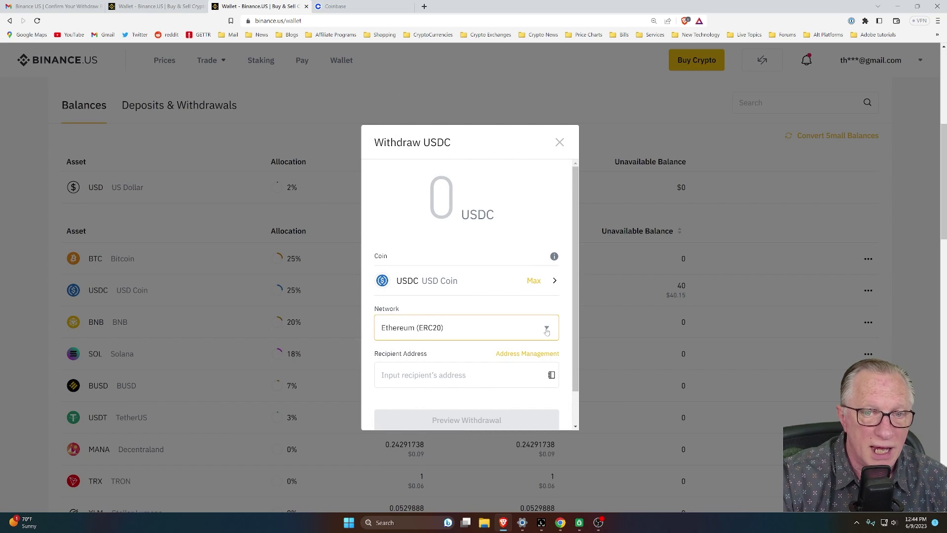
click(546, 331)
scroll(457, 365, down, 1)
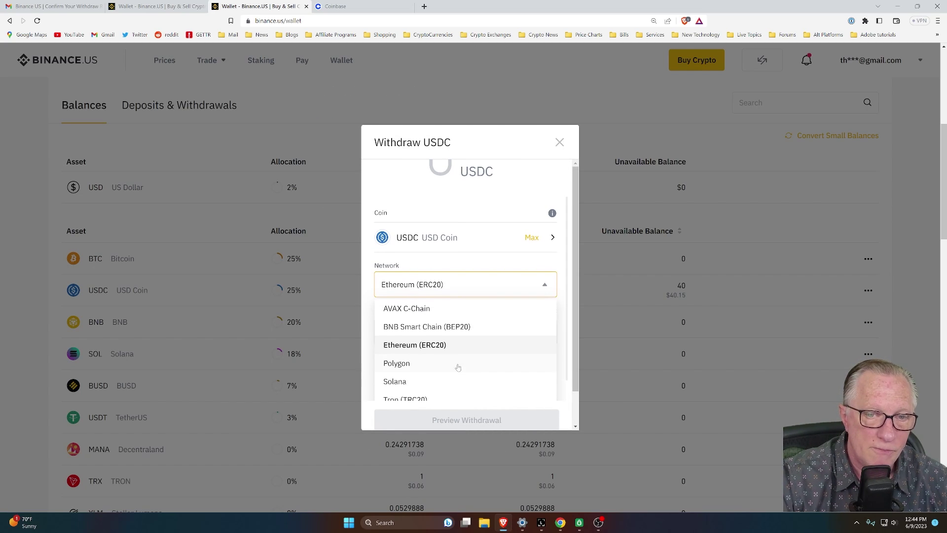
click(429, 366)
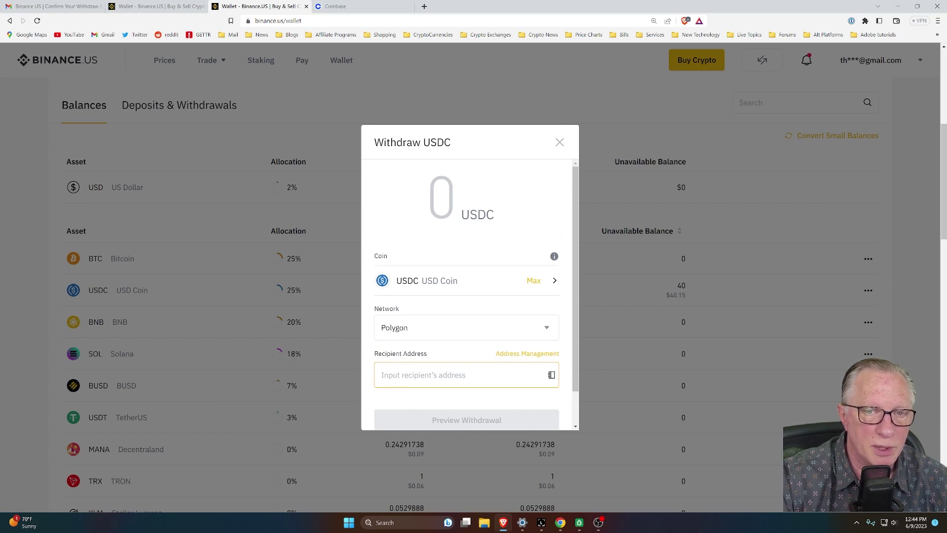
Set the withdrawal amount to 25 USDC.
click(535, 282)
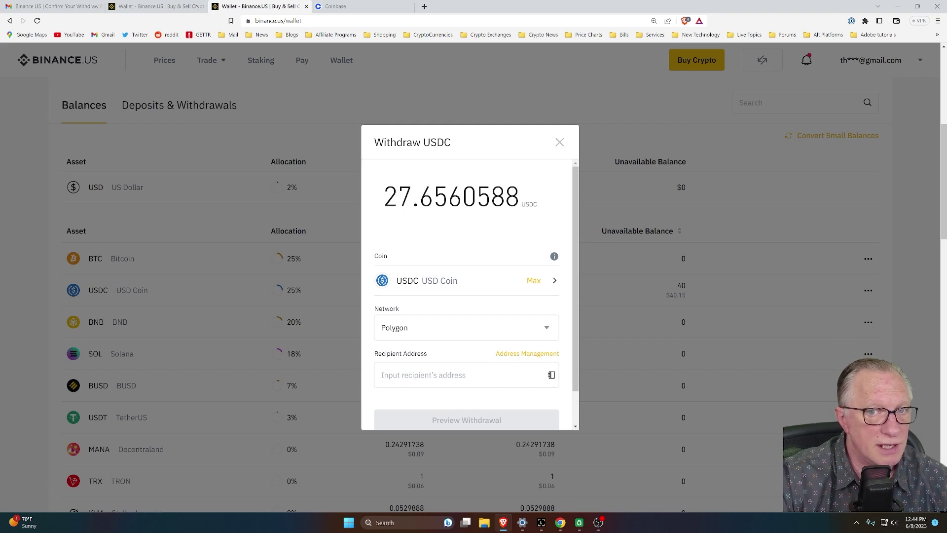
key(BackSpace)
key(BackSpace)
key(BackSpace)
key(BackSpace)
key(BackSpace)
key(BackSpace)
key(BackSpace)
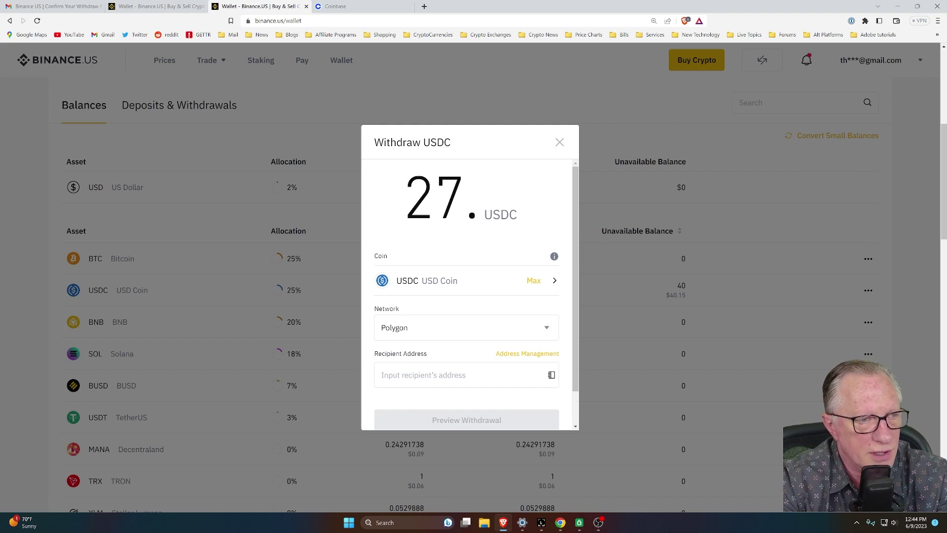
key(BackSpace)
key(BackSpace)
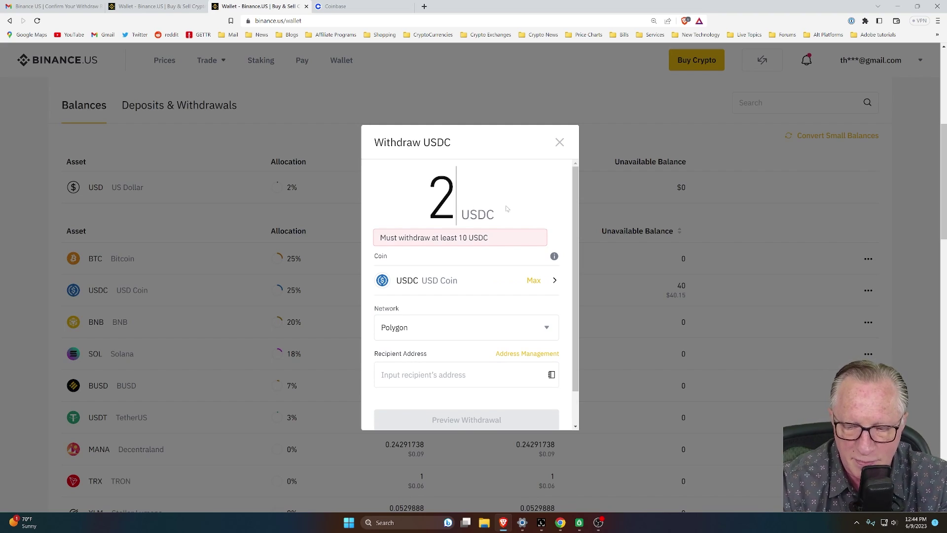
text(5)
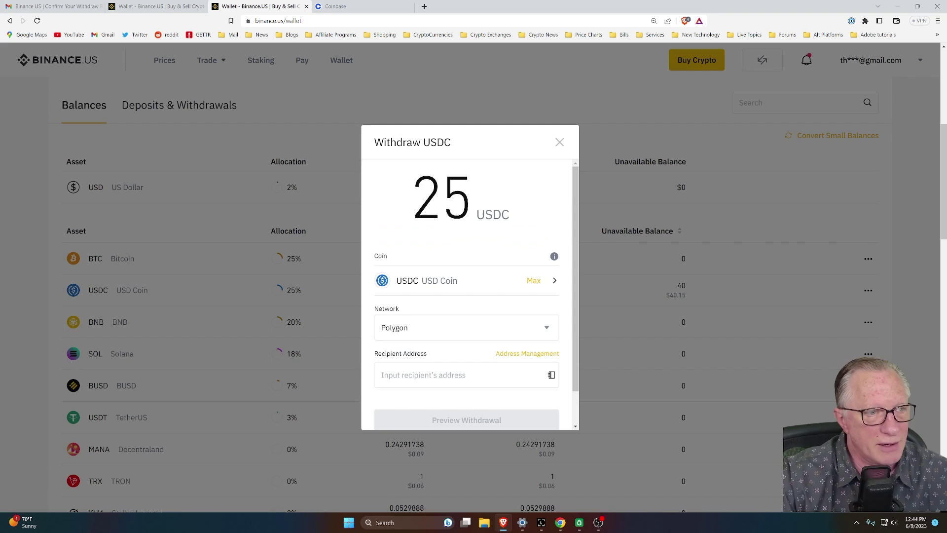
Paste the copied MetaMask wallet address as the recipient and preview the 25 USDC withdrawal.
scroll(488, 256, down, 1)
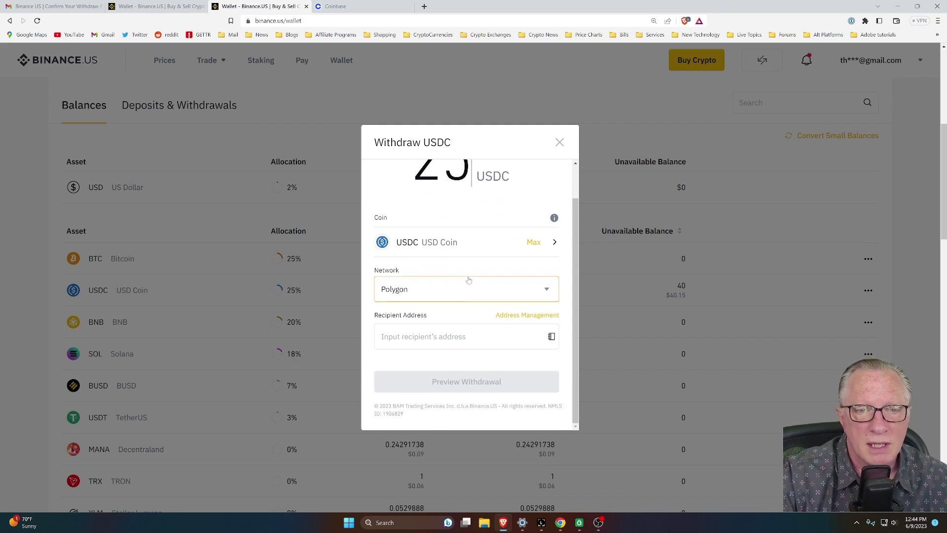
click(430, 340)
right_click(394, 337)
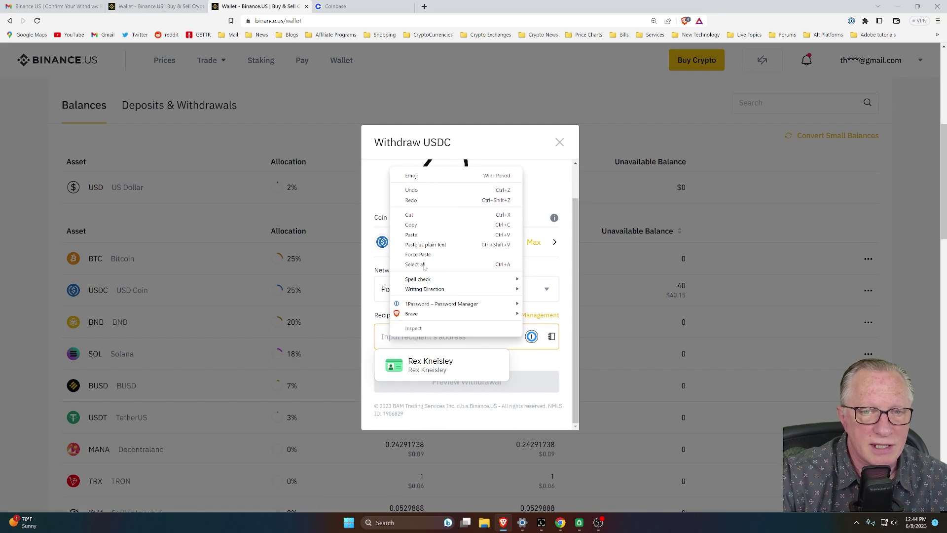
click(402, 232)
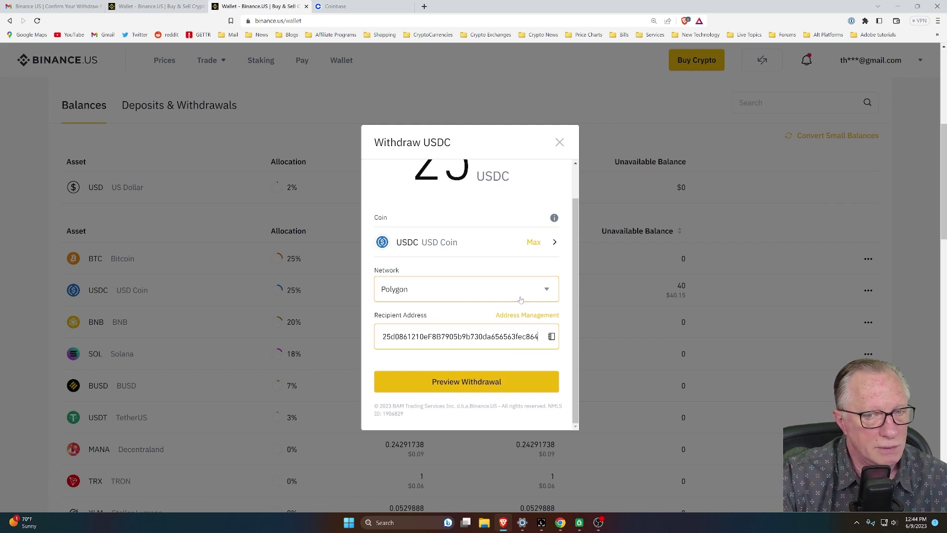
click(415, 387)
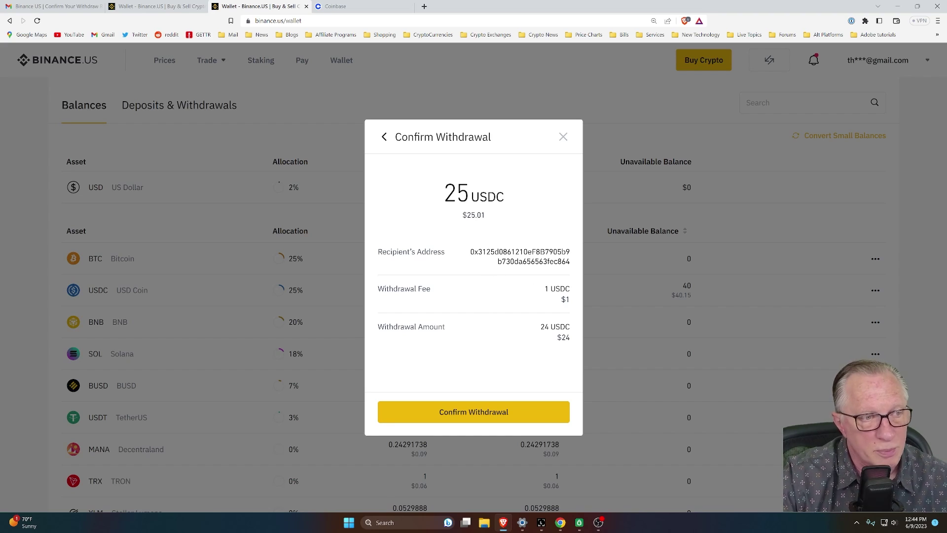
Confirm the 25 USDC withdrawal on Binance.US, approve it from the newest Gmail confirmation email and return to the wallet.
click(499, 411)
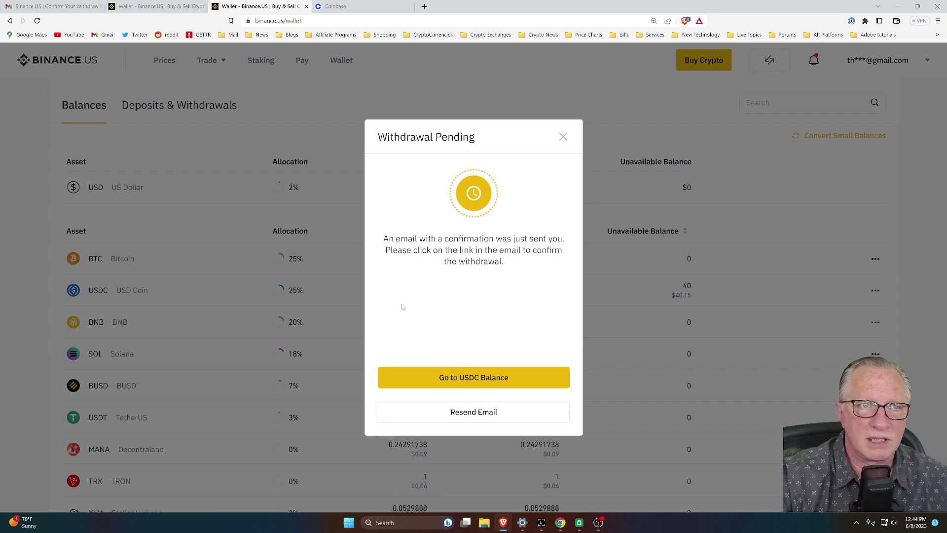
click(60, 7)
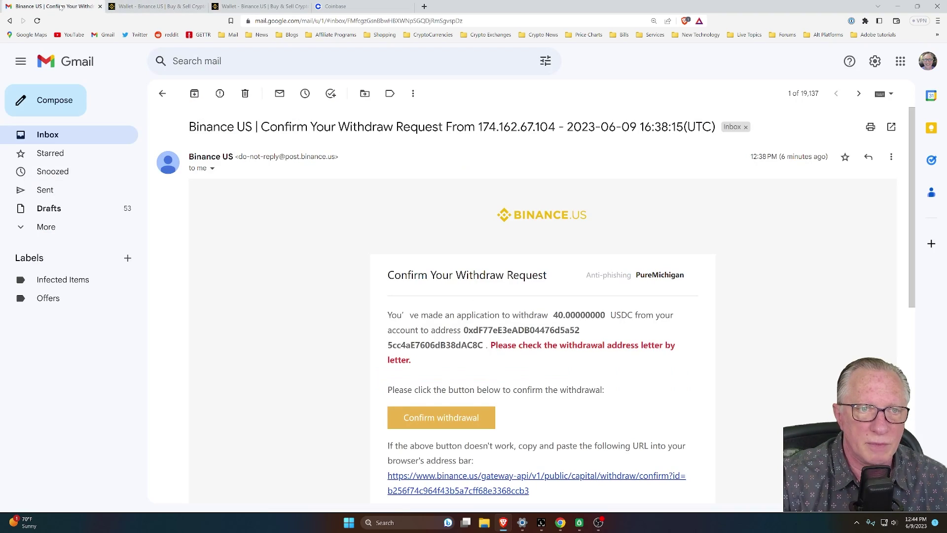
click(48, 135)
click(197, 150)
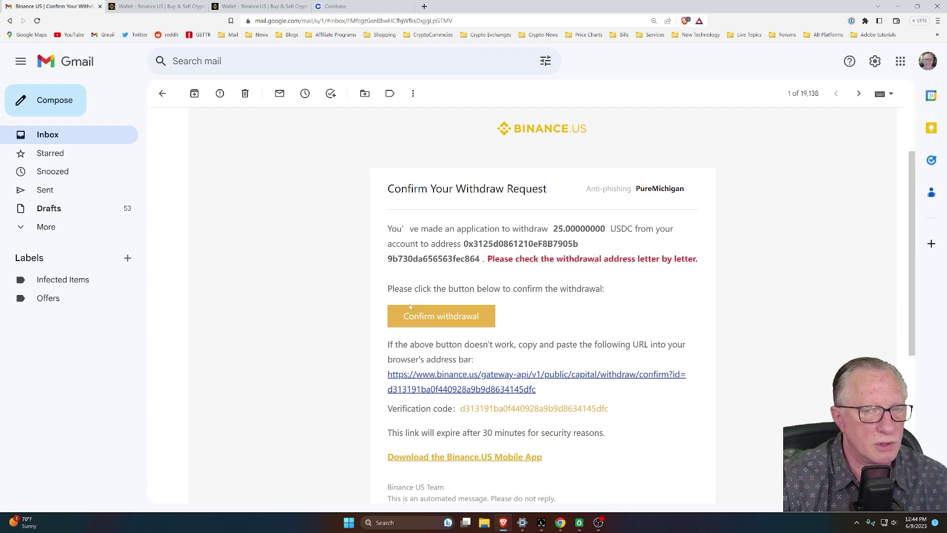
click(454, 315)
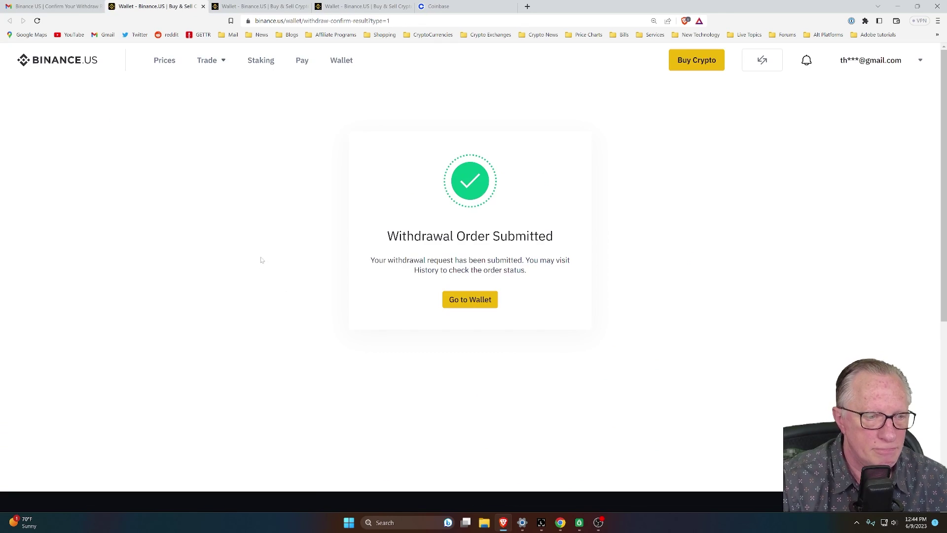
click(459, 300)
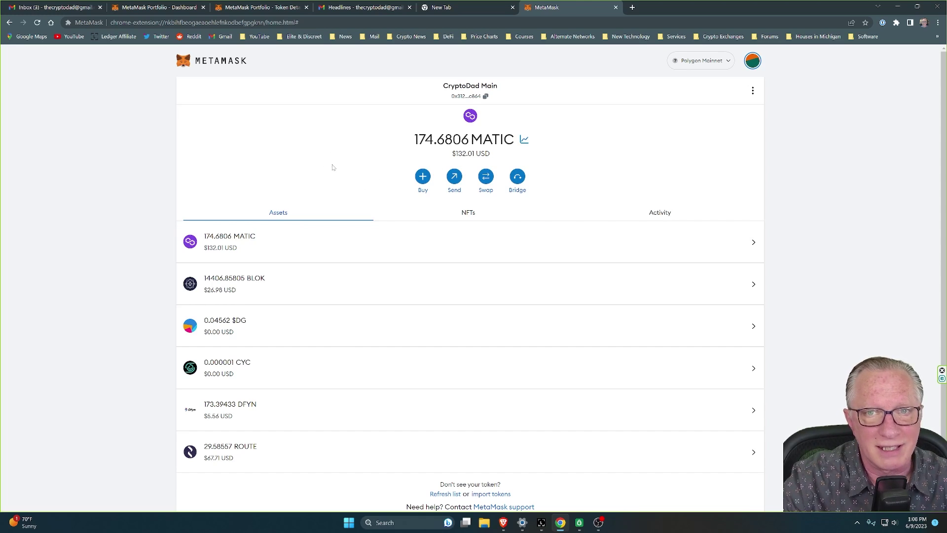
Switch MetaMask's Autodetect tokens option off and back on in the Security & privacy settings, and close the settings.
click(754, 64)
click(676, 337)
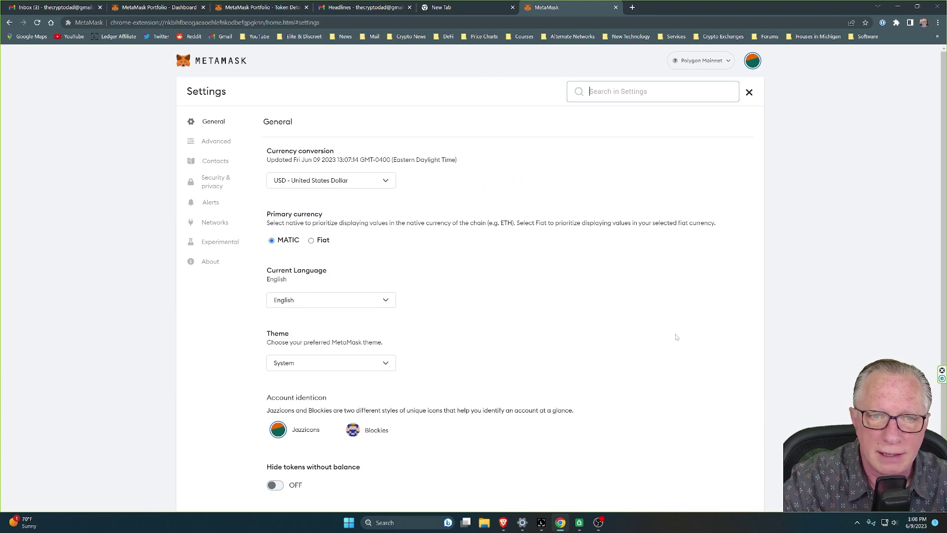
click(211, 184)
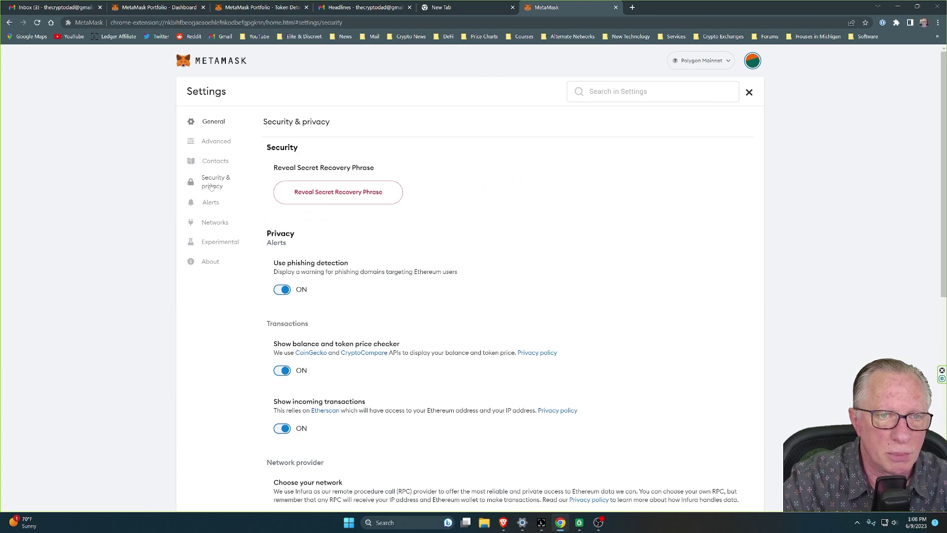
scroll(585, 325, down, 8)
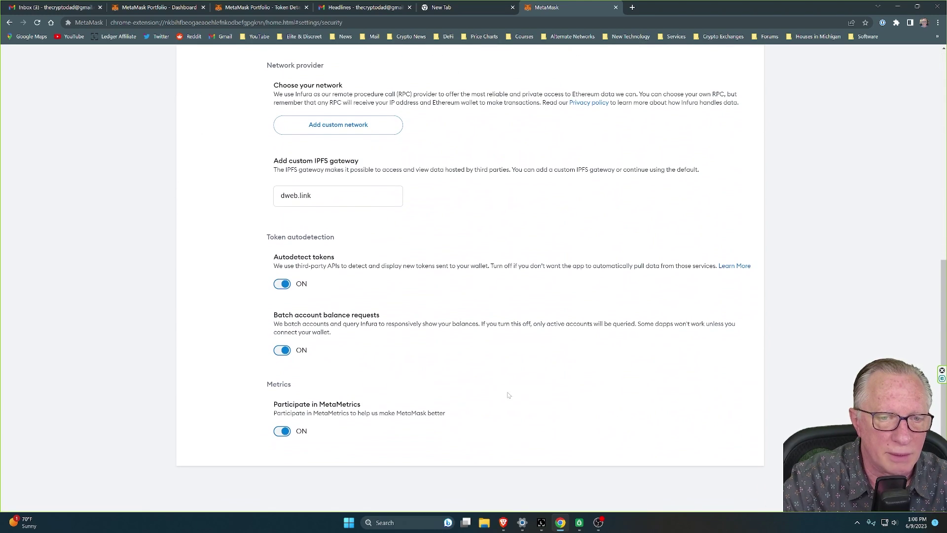
click(285, 286)
click(281, 286)
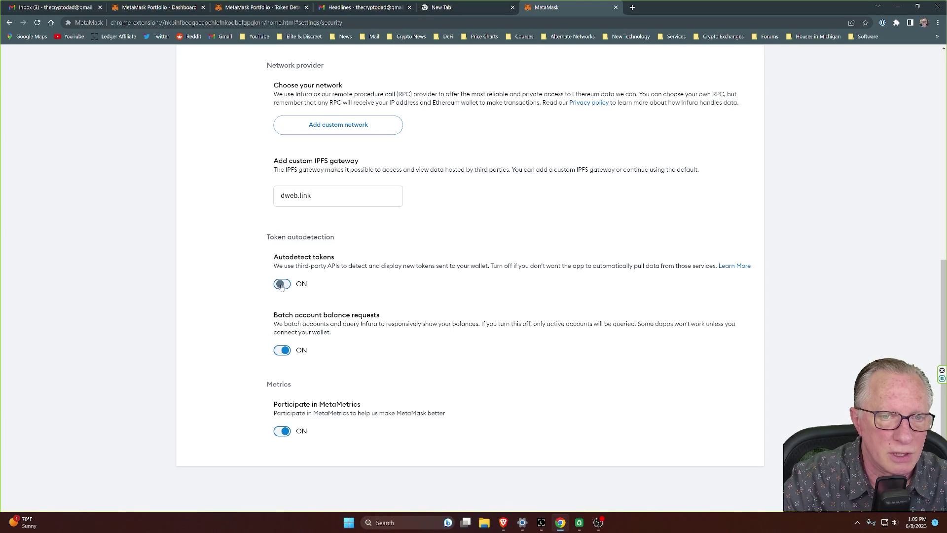
scroll(225, 331, up, 8)
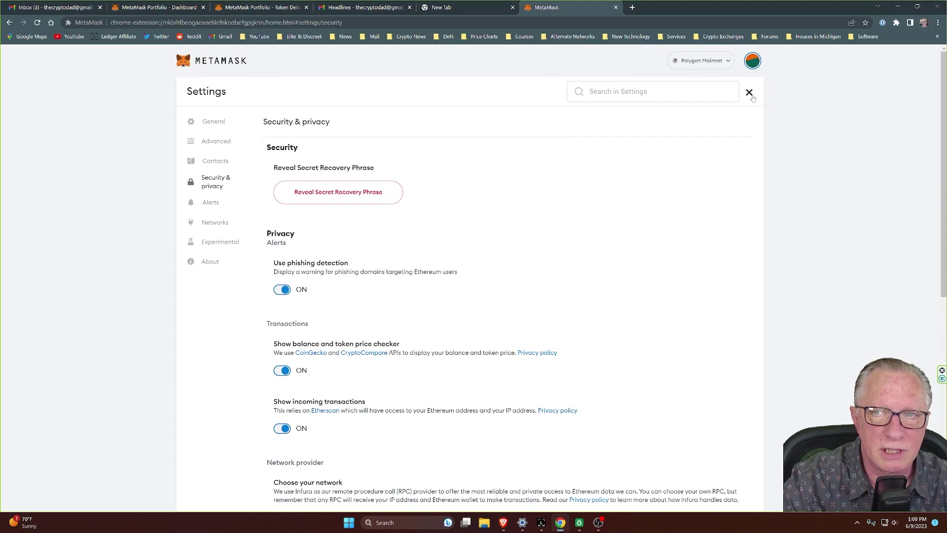
click(750, 92)
Import the USD Coin (PoS) (USDC) token into the MetaMask wallet by searching for "usdc", and return to the account's asset list.
scroll(277, 315, down, 1)
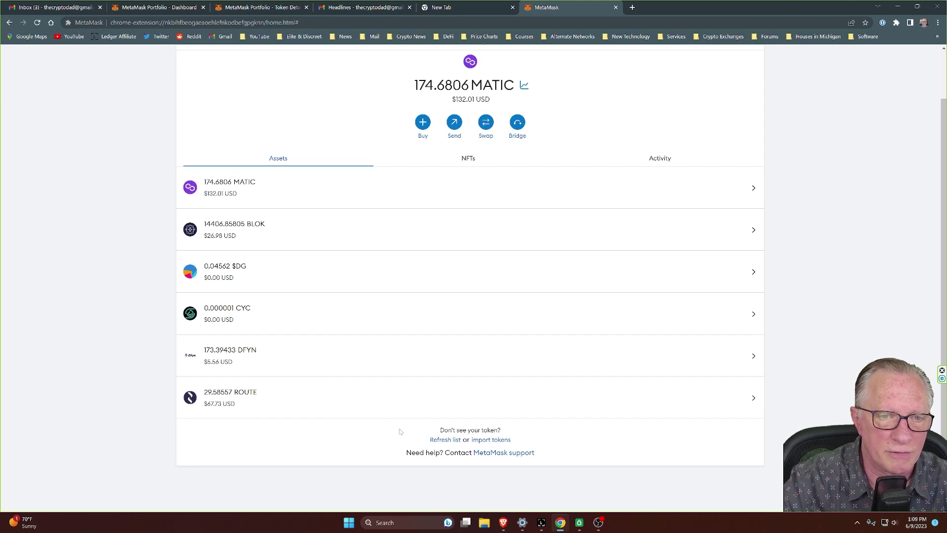
scroll(296, 316, up, 1)
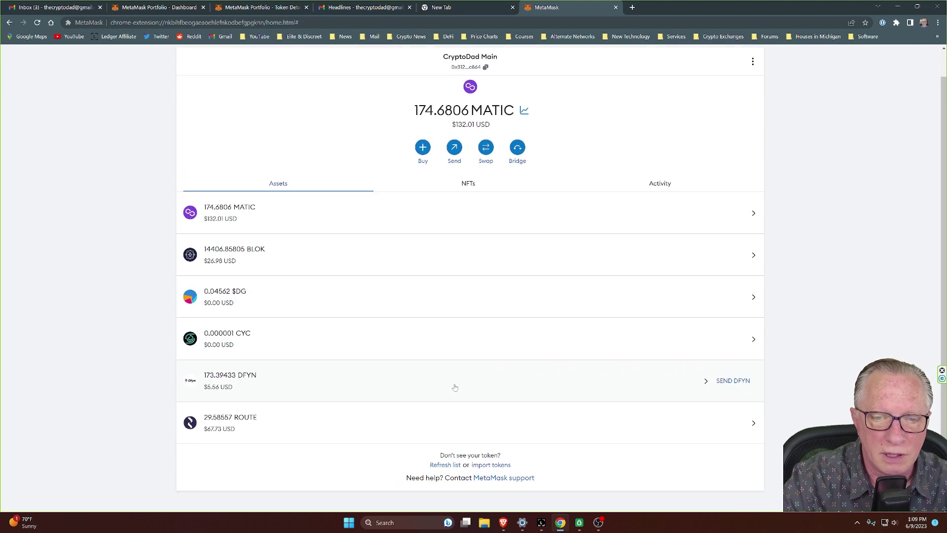
scroll(455, 387, down, 1)
click(495, 440)
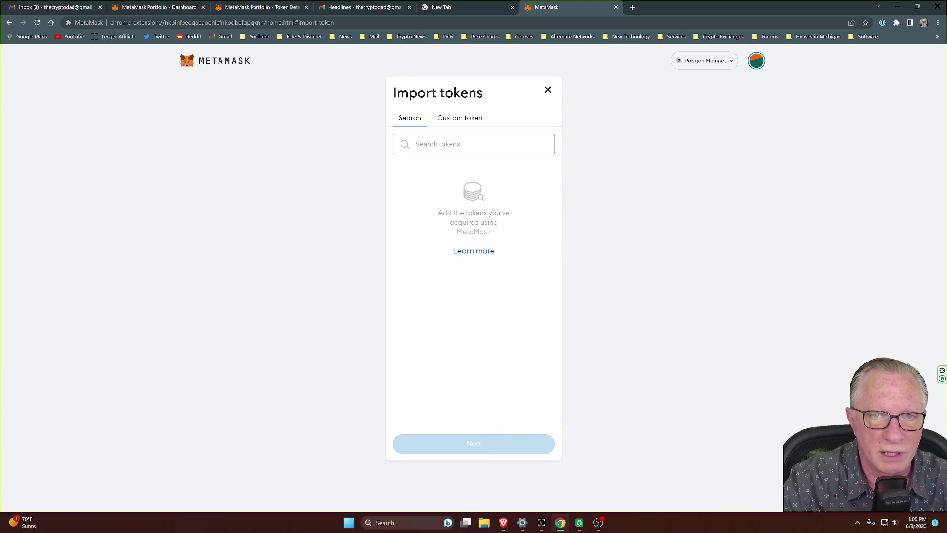
text(usdc)
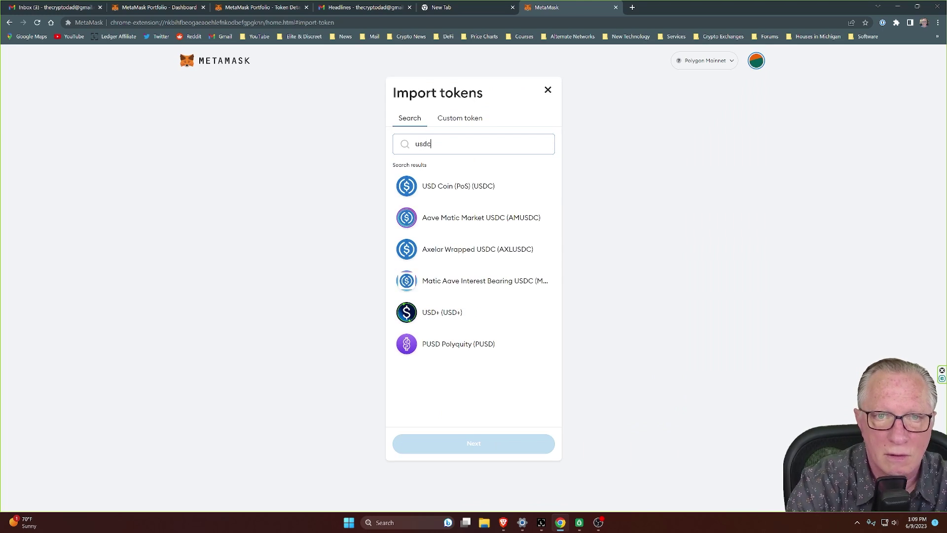
click(468, 193)
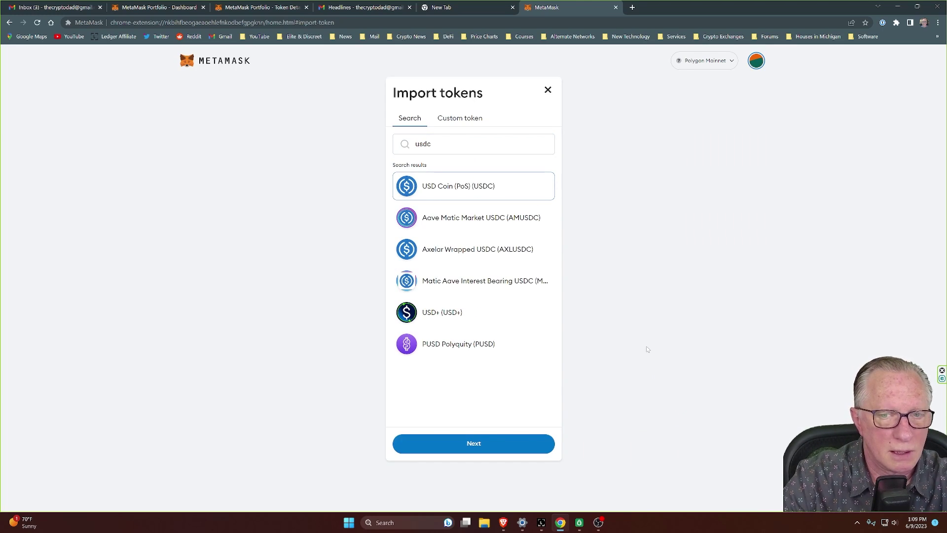
click(469, 444)
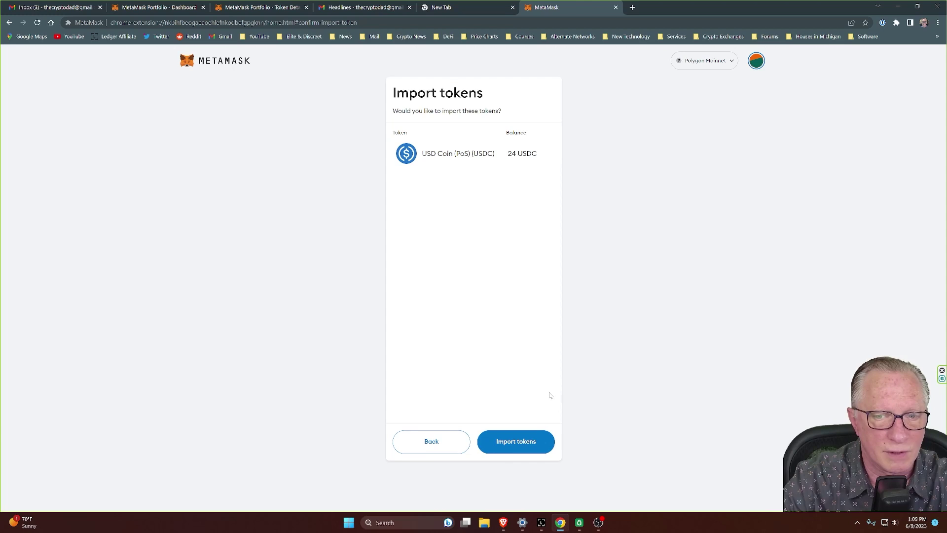
click(522, 452)
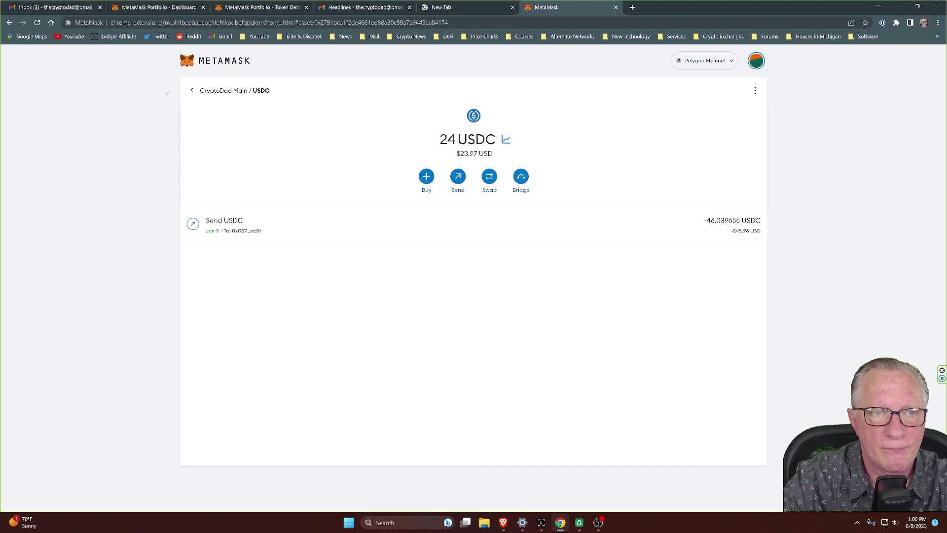
click(192, 91)
scroll(255, 400, down, 2)
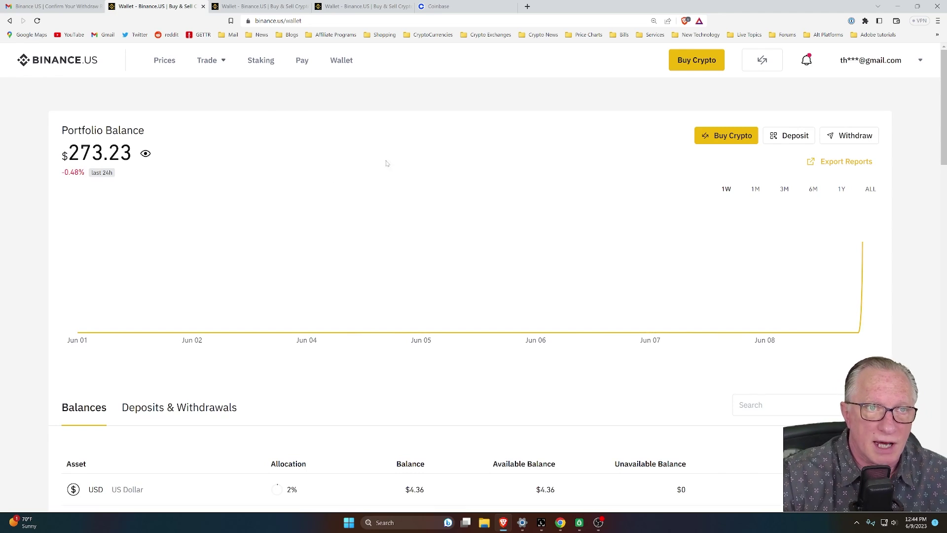
Check the open Coinbase and Binance.US pages in Brave and look through the Binance.US wallet balances for USDT.
click(464, 10)
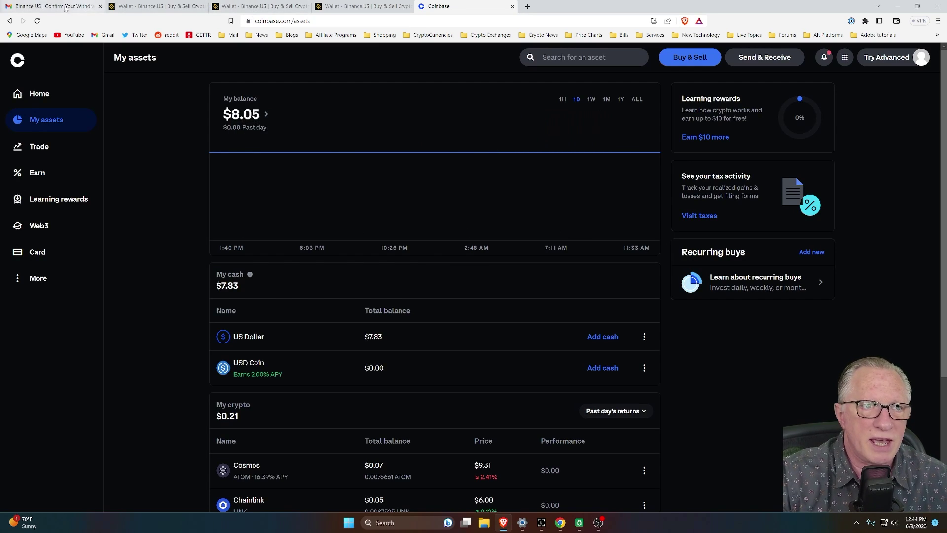
click(180, 7)
click(271, 7)
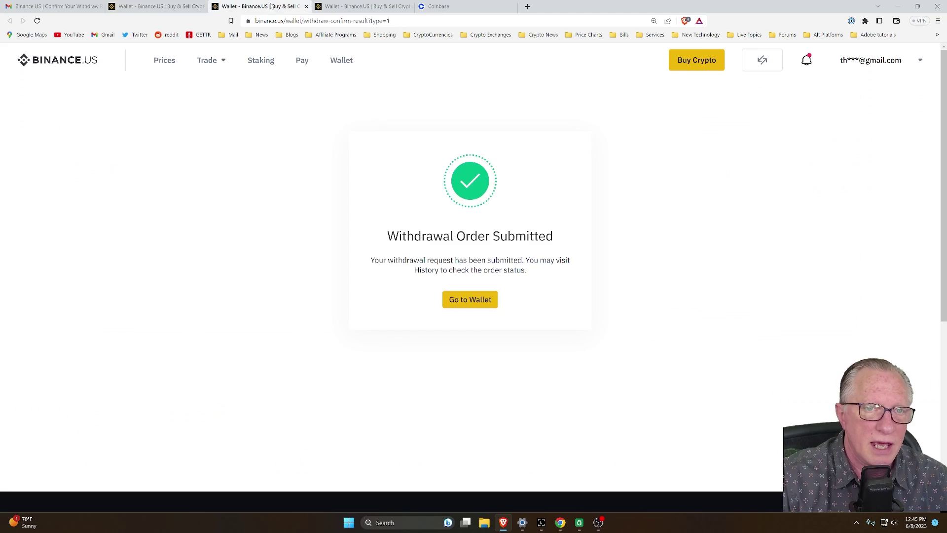
click(362, 7)
click(564, 137)
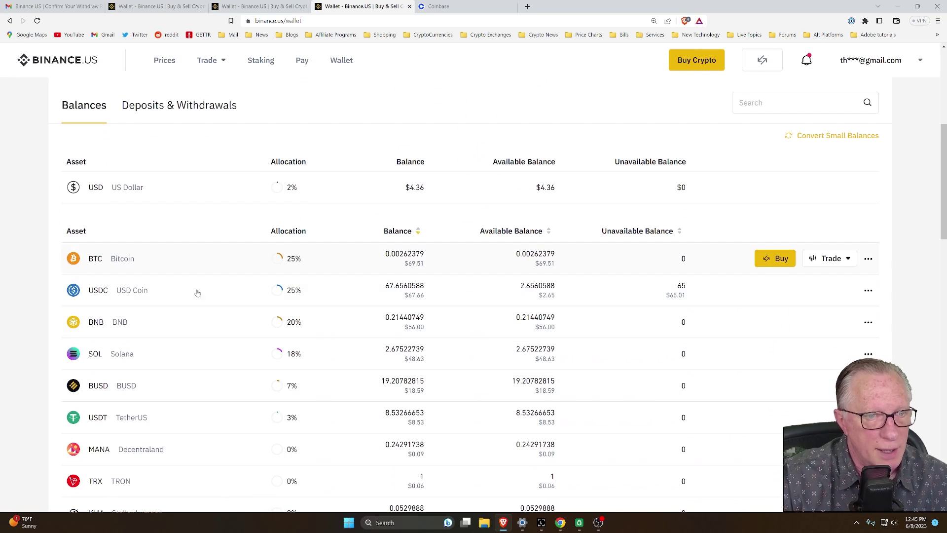
scroll(140, 399, down, 1)
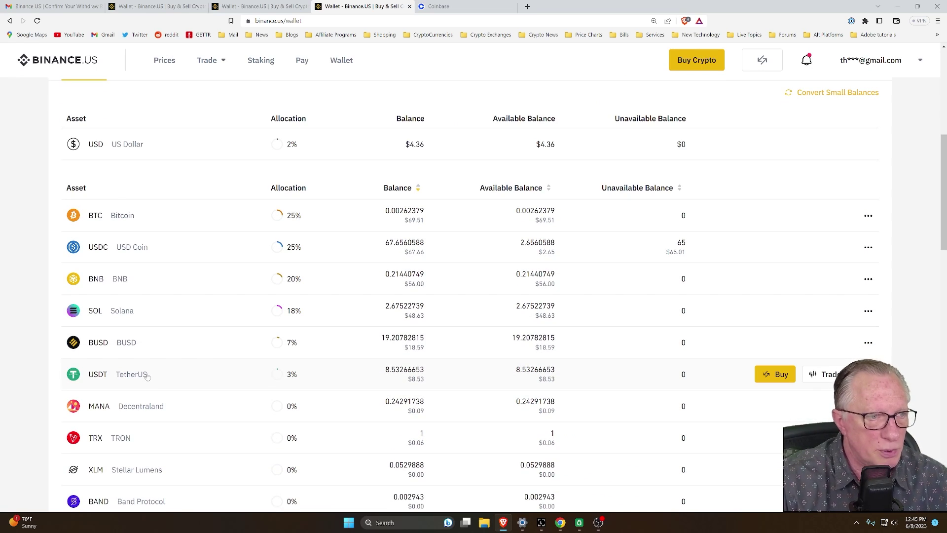
Search Coinbase for USDT and display the Tether wallet's receive address and network.
click(466, 5)
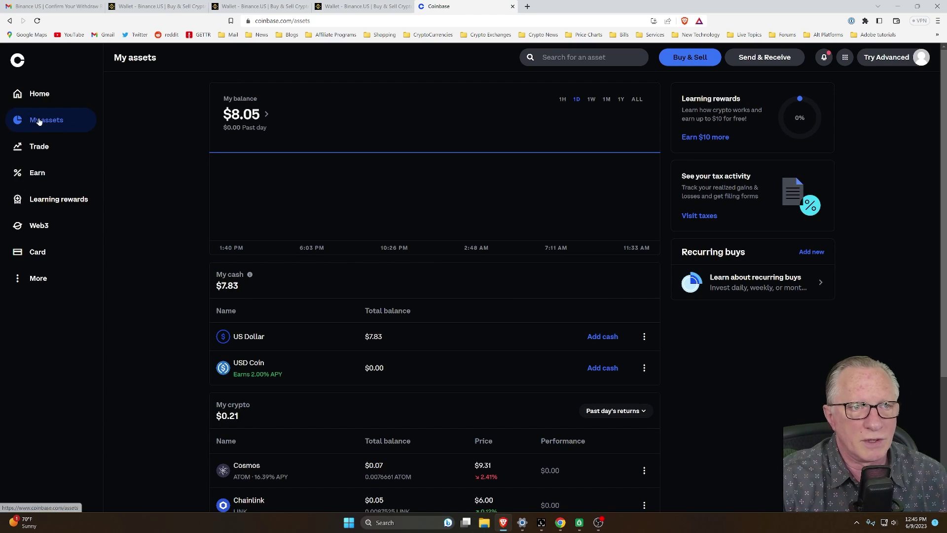
click(573, 59)
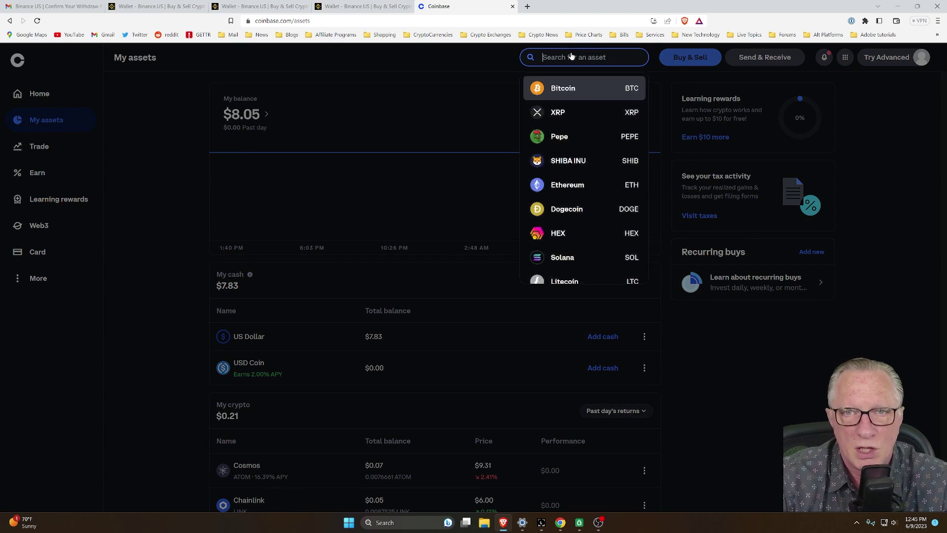
text(usdt)
key(Return)
click(786, 185)
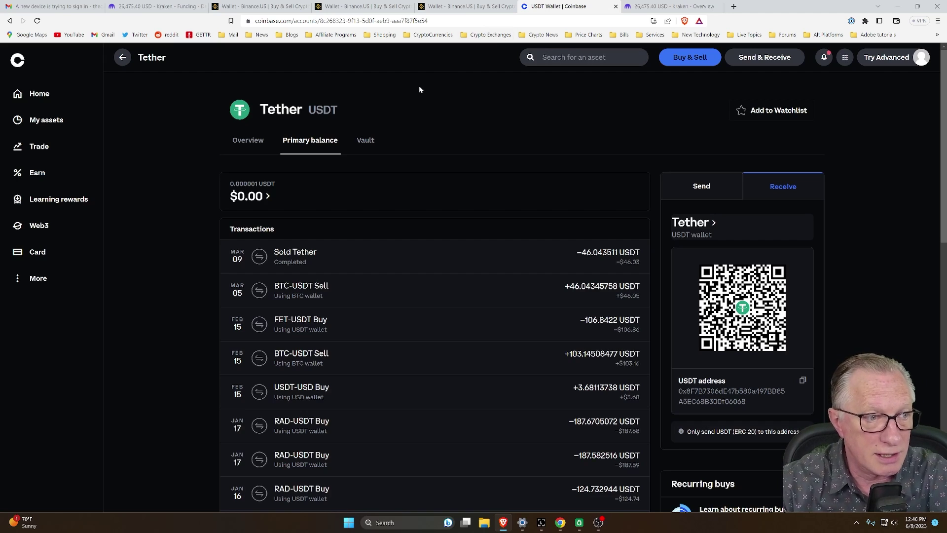
Open the Tether USD deposit page on Kraken, set the network to Polygon and review the other networks offered.
click(683, 7)
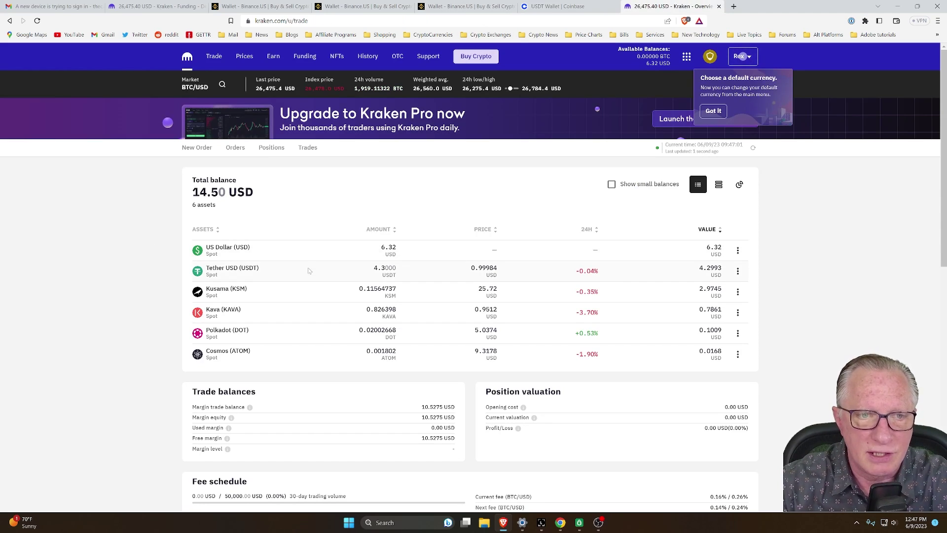
click(738, 272)
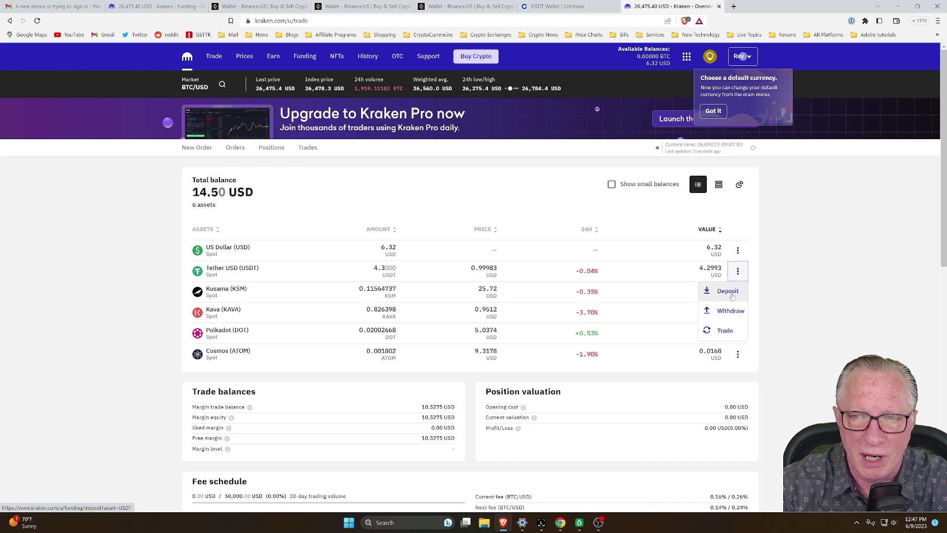
click(732, 295)
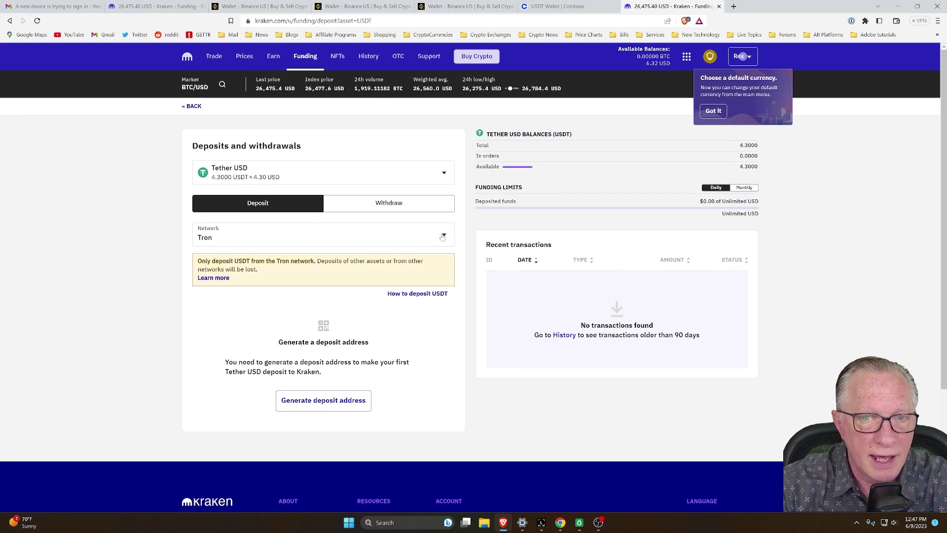
click(442, 237)
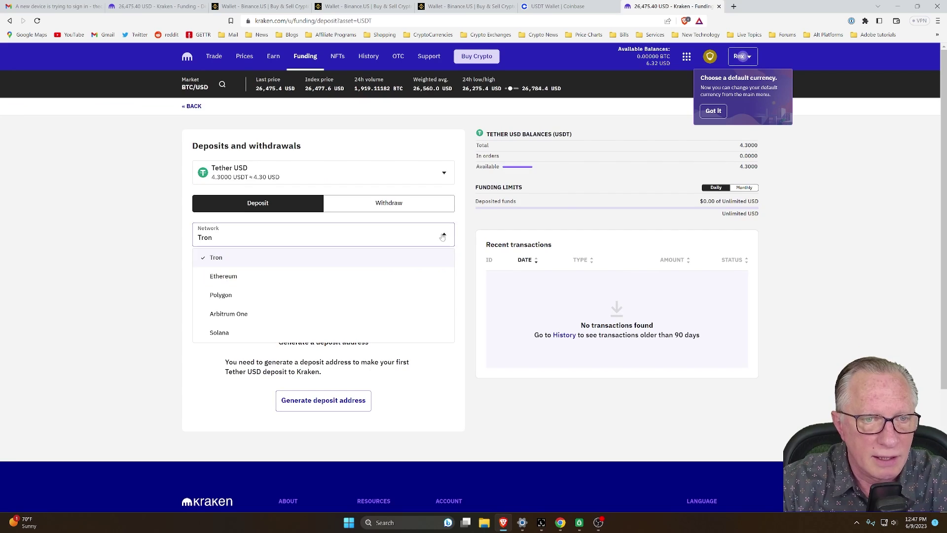
click(264, 296)
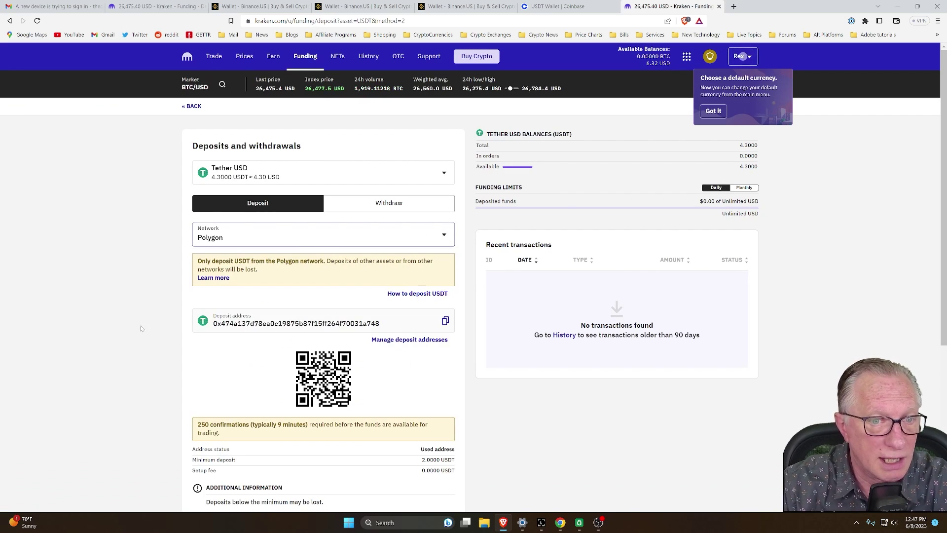
click(445, 237)
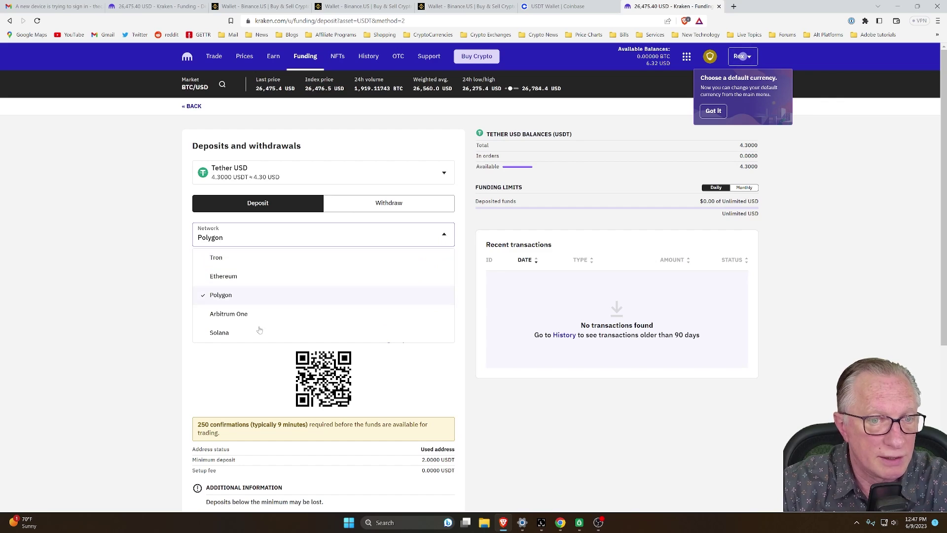
click(114, 285)
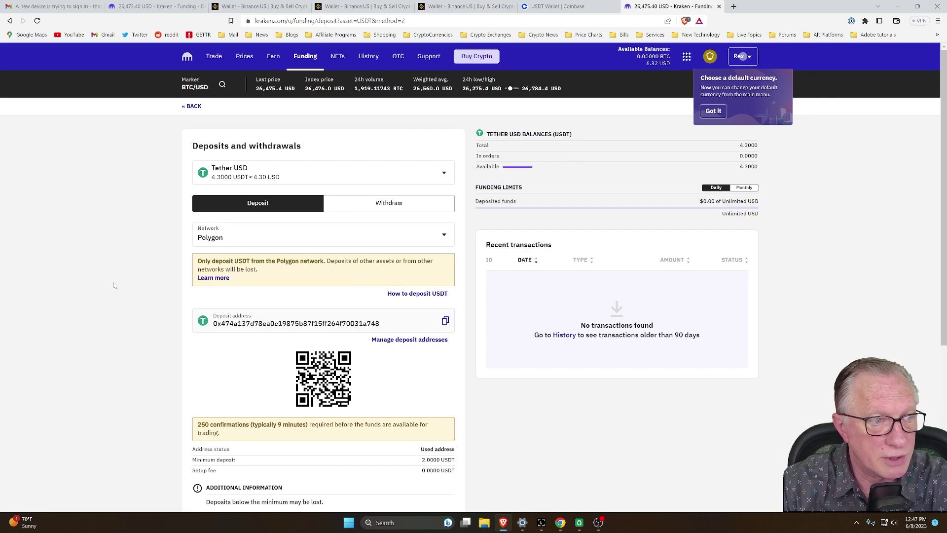
Return to the Binance.US wallet and open the USDC/USDT trading pair for the TetherUS balance.
click(464, 6)
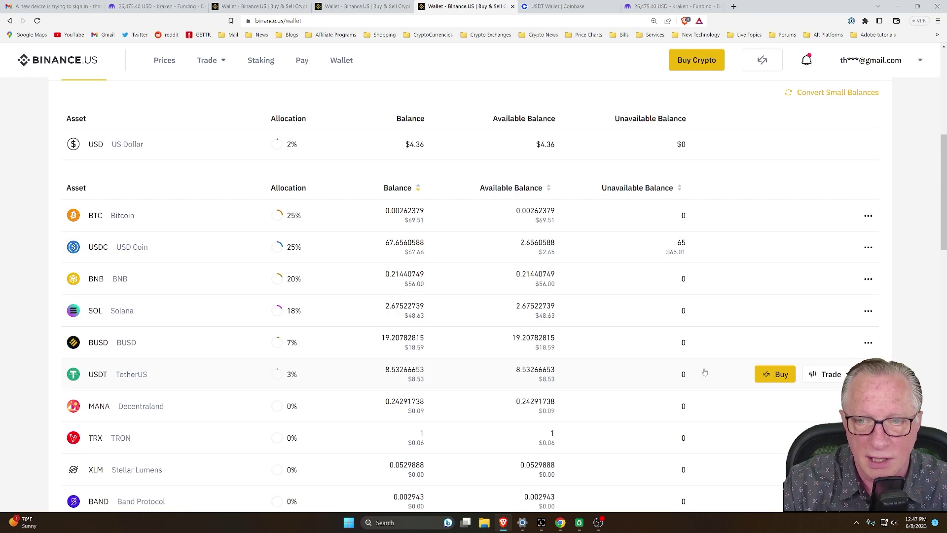
click(846, 375)
drag(861, 225, 861, 342)
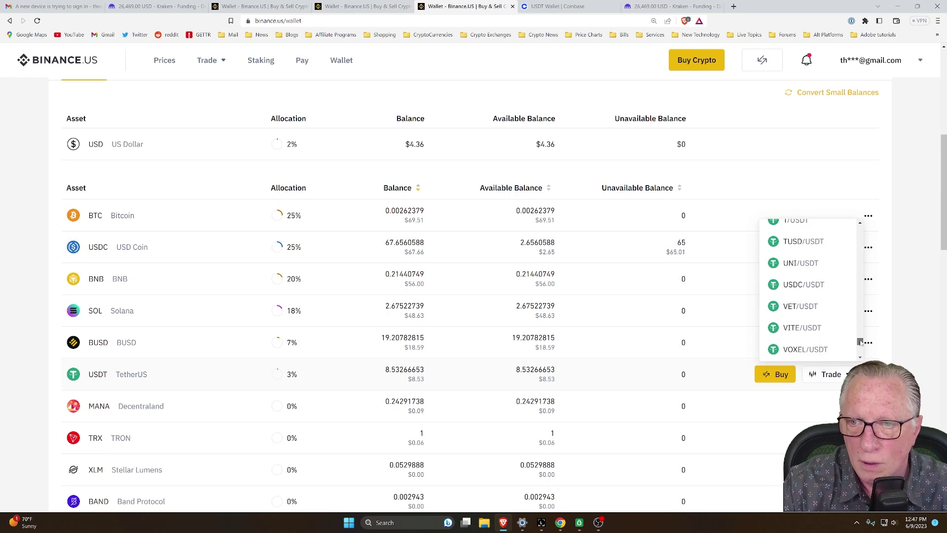
click(810, 290)
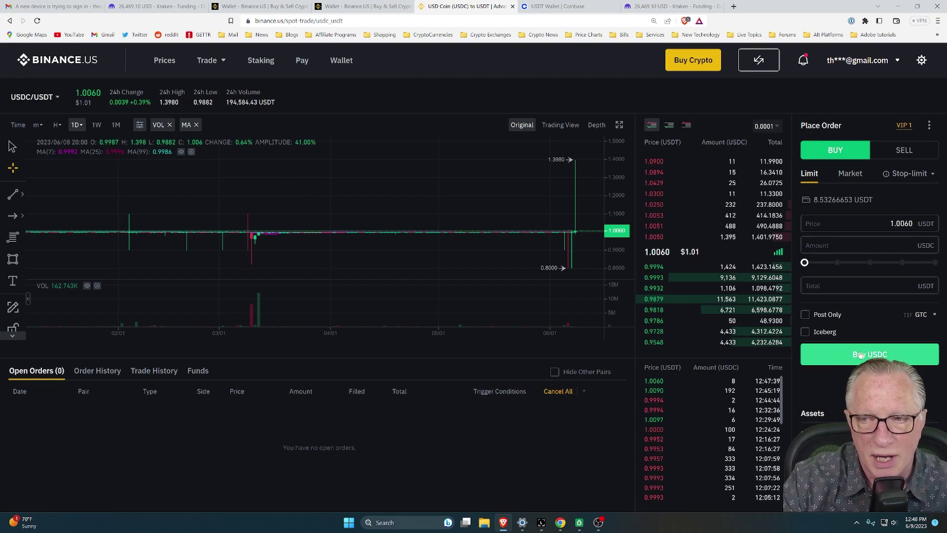
Place a market order to buy 8 USDC with the maximum available USDT.
click(844, 177)
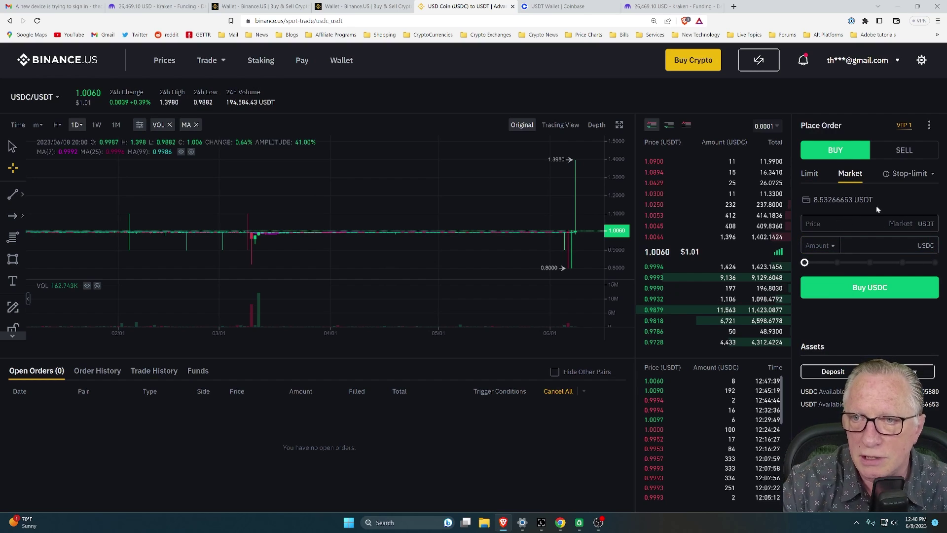
click(819, 245)
drag(805, 263, 930, 263)
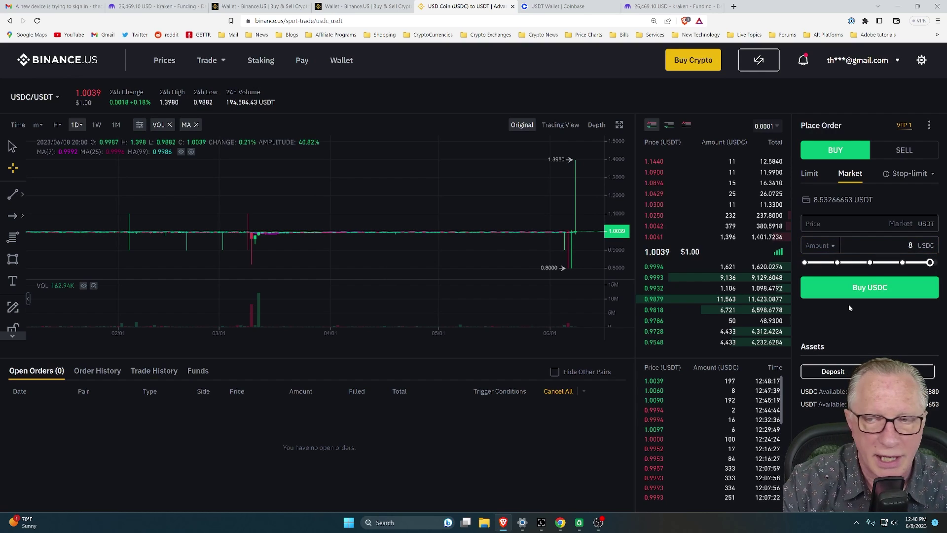
click(874, 294)
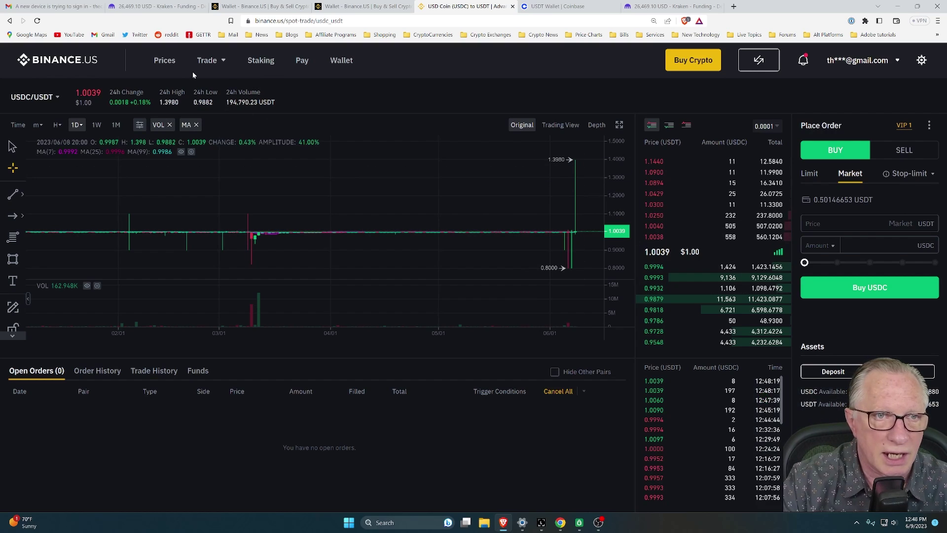
Check the Binance.US wallet balances and switch back to the Tether page on Coinbase.
mouse_move(206, 62)
click(341, 60)
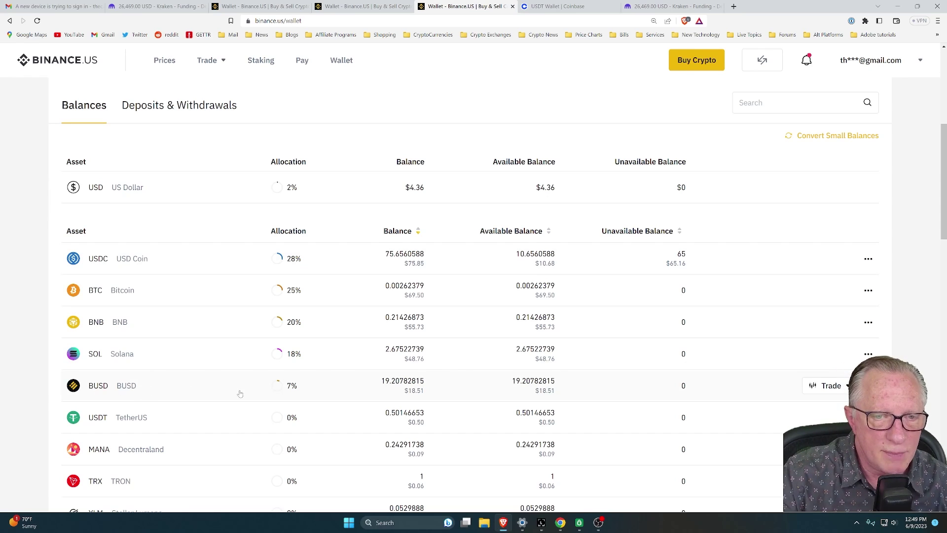
click(557, 6)
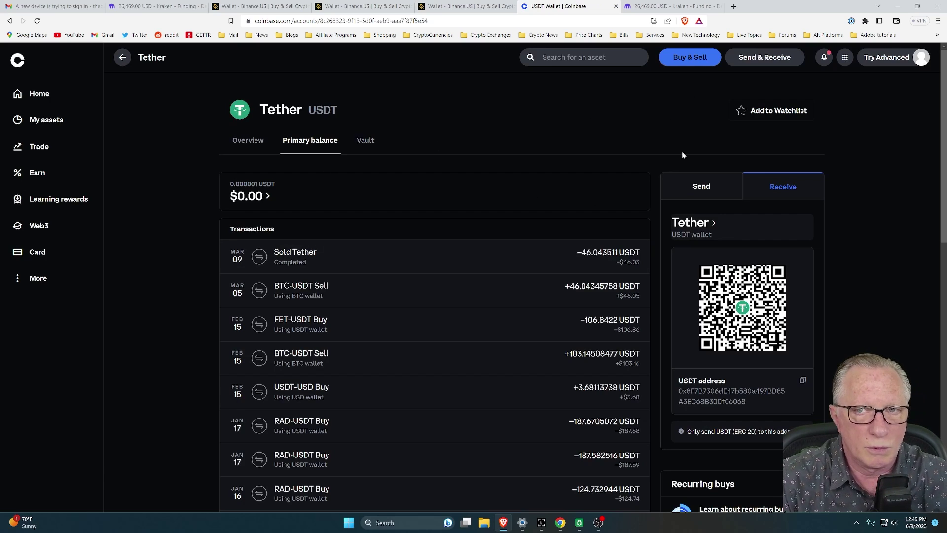
Search Coinbase for BUSD, open its primary balance and view the receiving address and supported network.
click(561, 59)
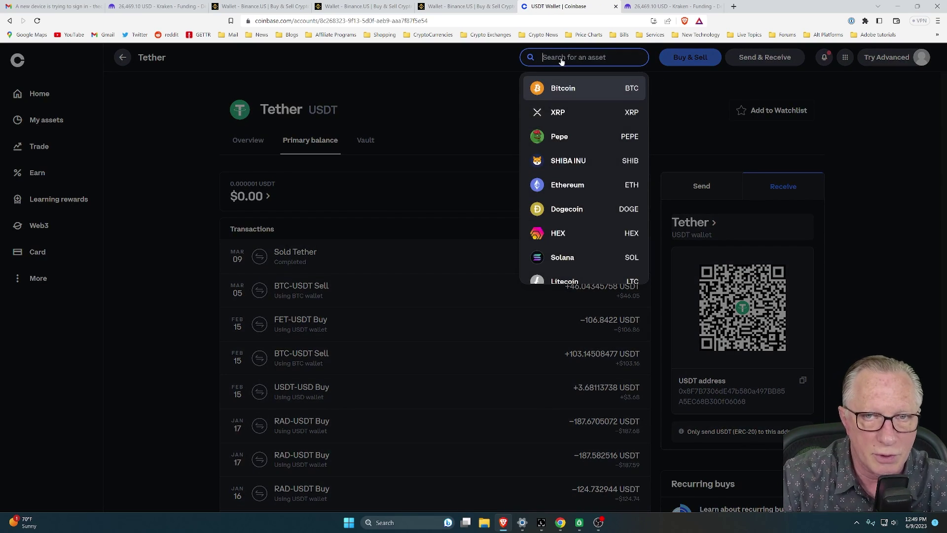
text(busd)
key(Return)
click(318, 142)
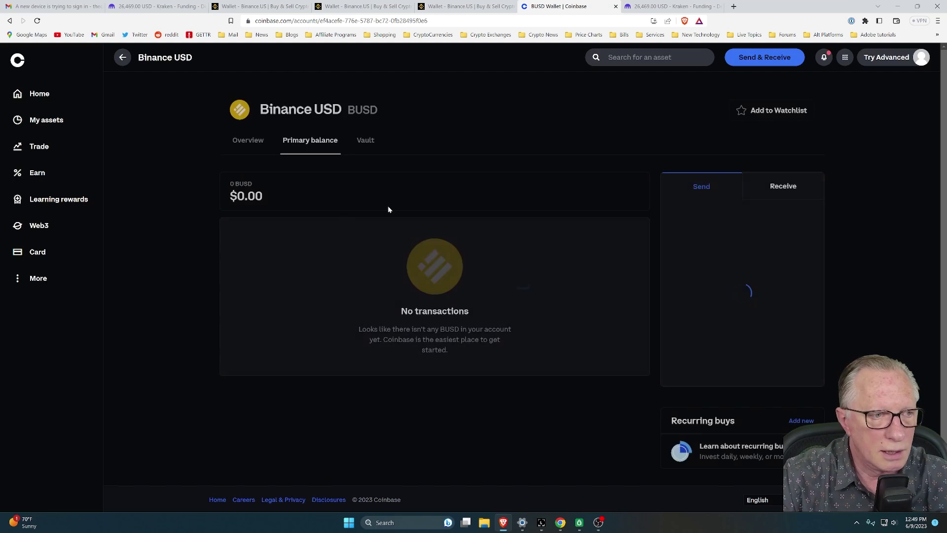
click(788, 192)
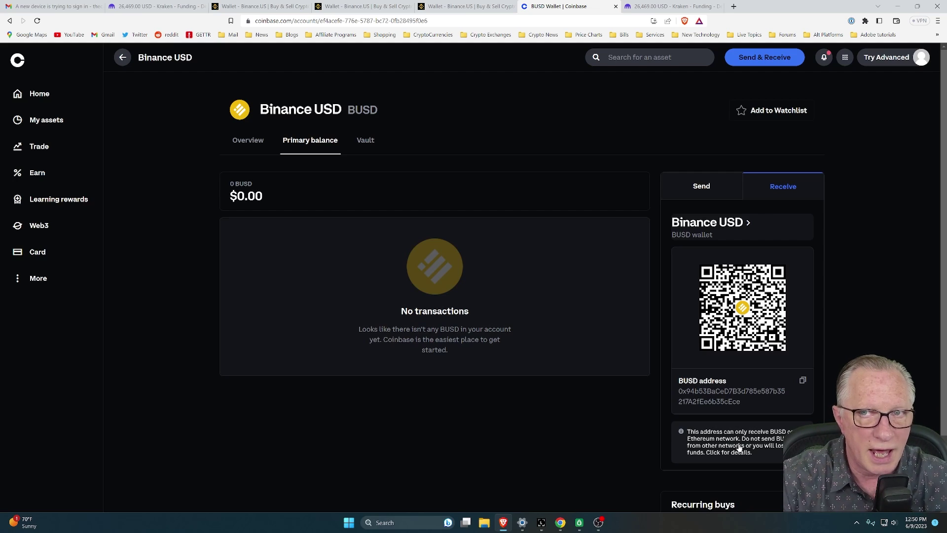
Switch to the Kraken deposit page and search its list of deposit assets for BUSD.
click(661, 7)
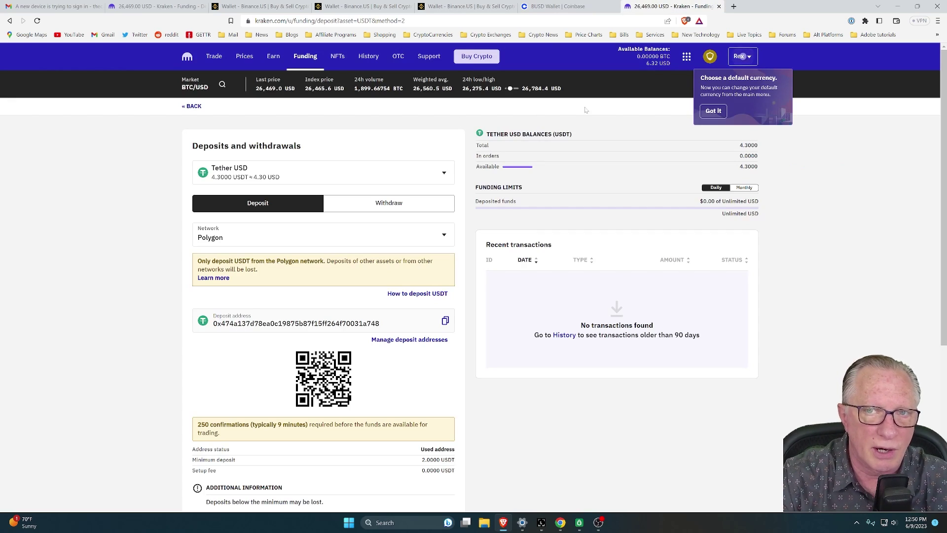
click(265, 173)
text(busd)
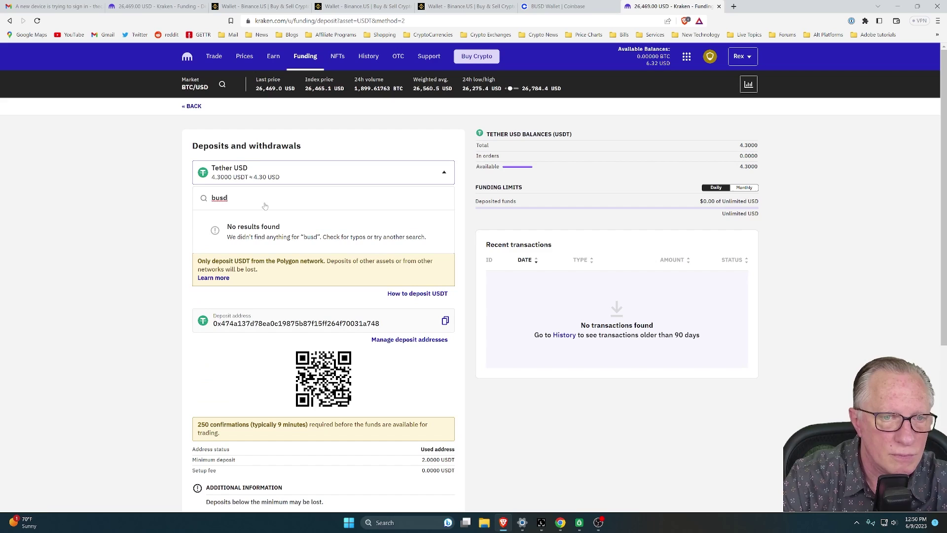
key(BackSpace)
key(BackSpace)
key(BackSpace)
key(BackSpace)
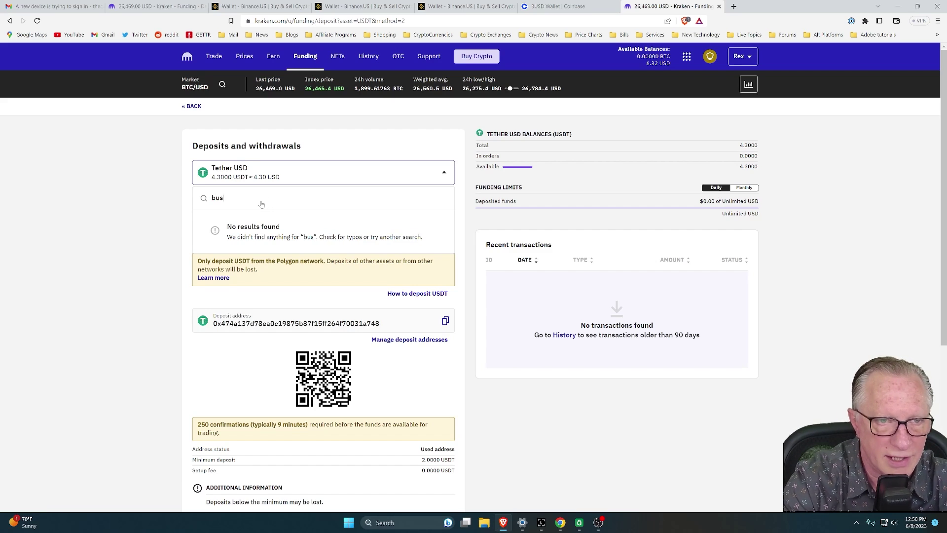
click(115, 206)
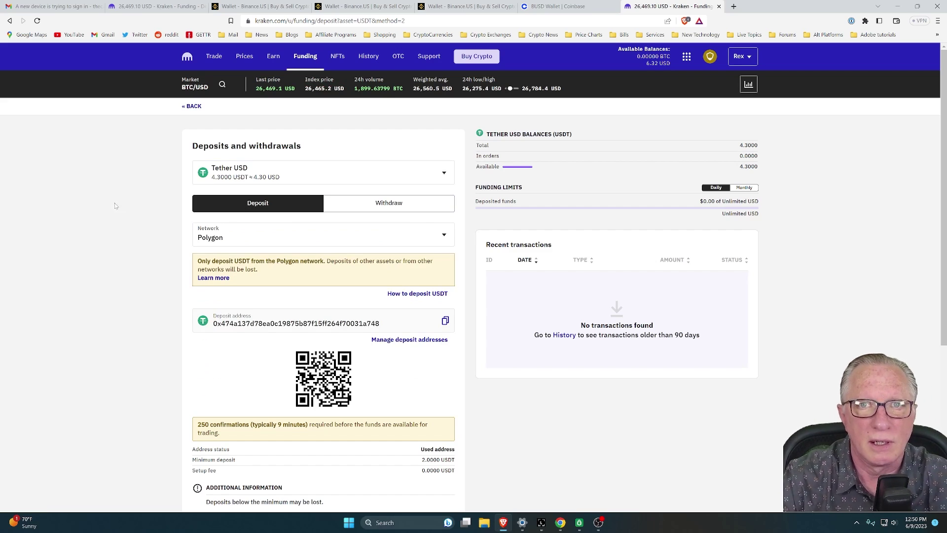
Return to the Binance.US wallet and use the BNB/BUSD pair to buy 0.070 BNB at market with the BUSD balance.
click(556, 6)
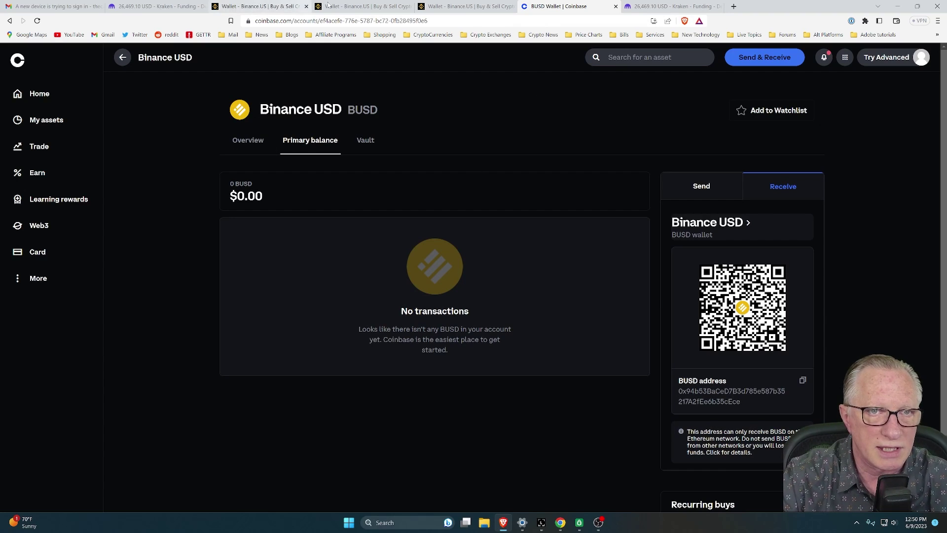
click(373, 6)
click(452, 6)
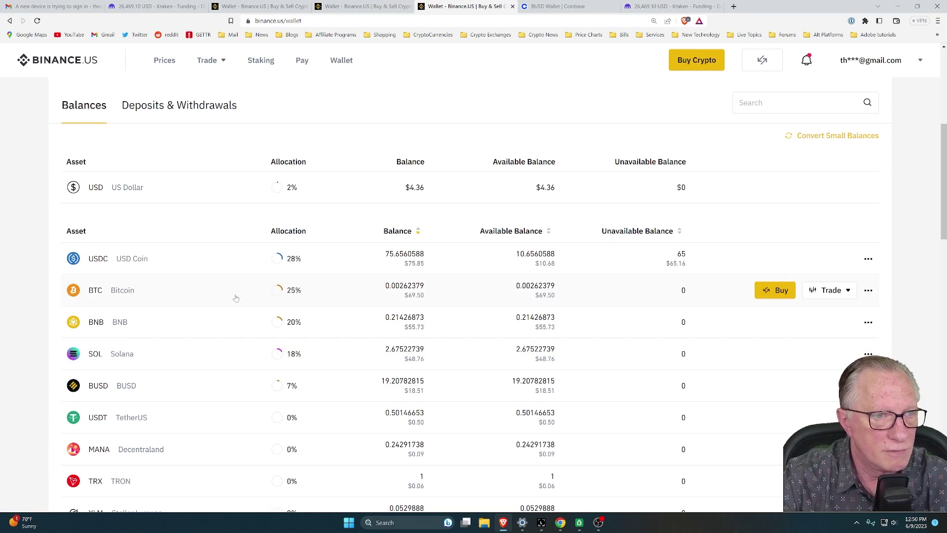
scroll(258, 337, down, 1)
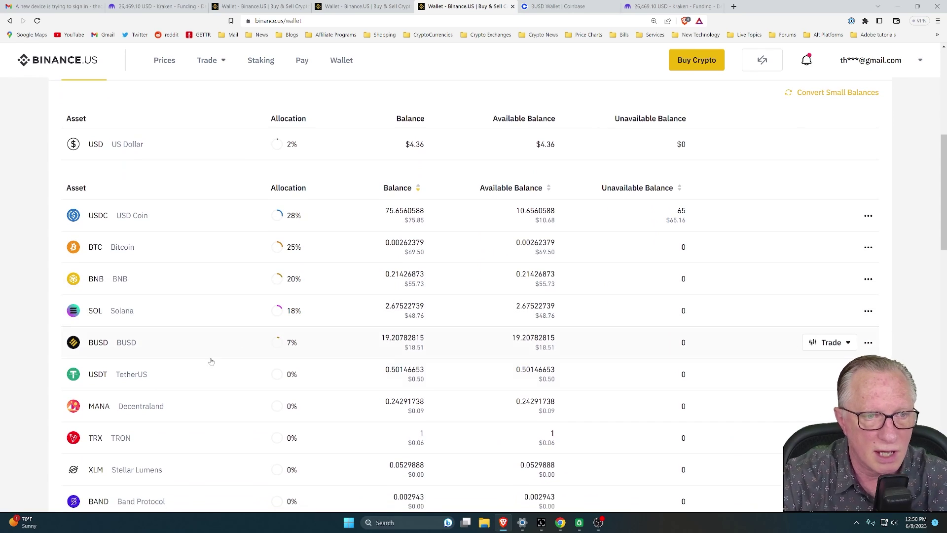
click(851, 348)
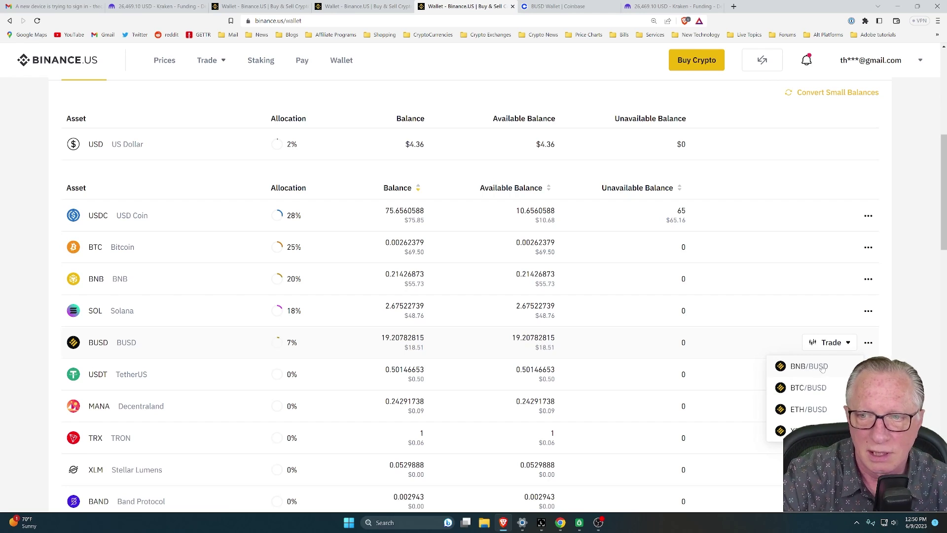
click(816, 369)
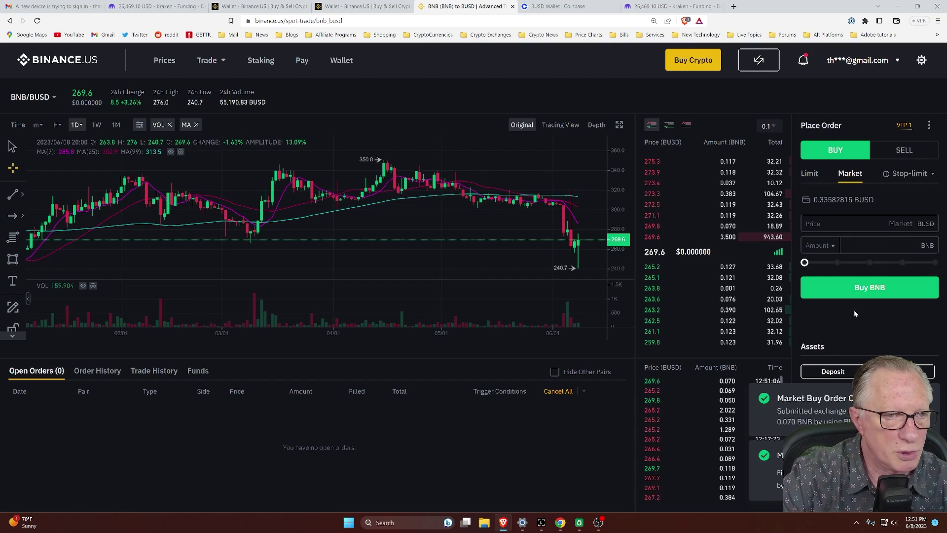
Return to the wallet and open the BNB/BTC trading pair for the BNB balance.
click(341, 62)
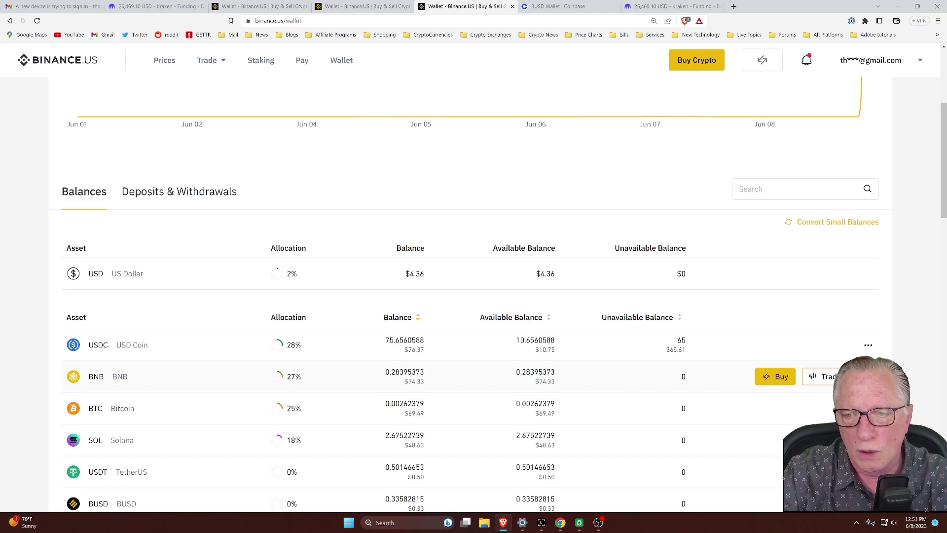
click(828, 376)
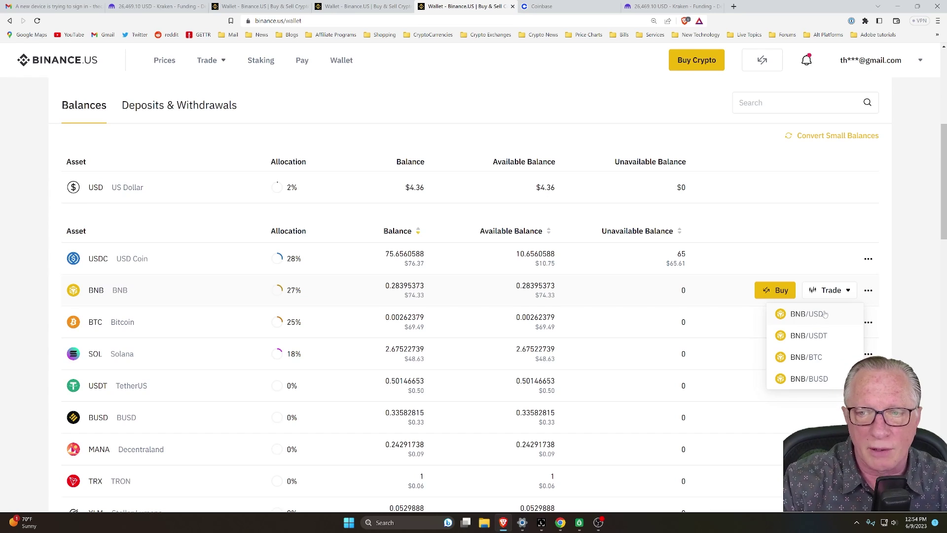
click(819, 359)
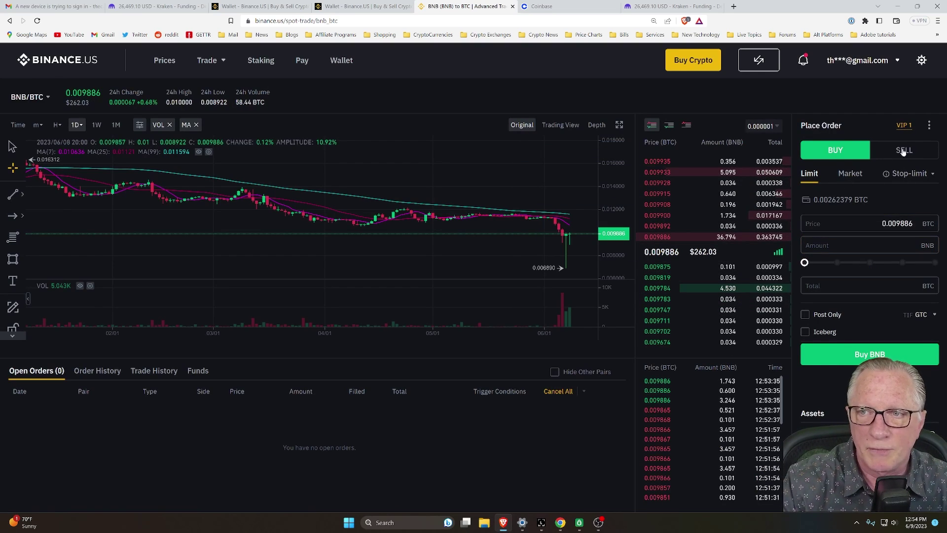
Place a market order to sell the maximum available amount, 0.283 BNB, for BTC.
click(886, 151)
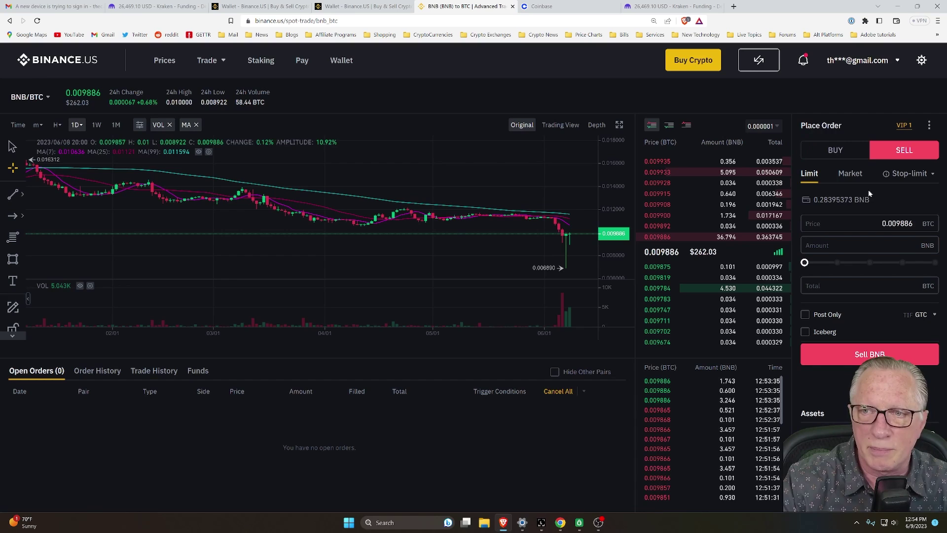
click(850, 174)
click(820, 245)
click(815, 264)
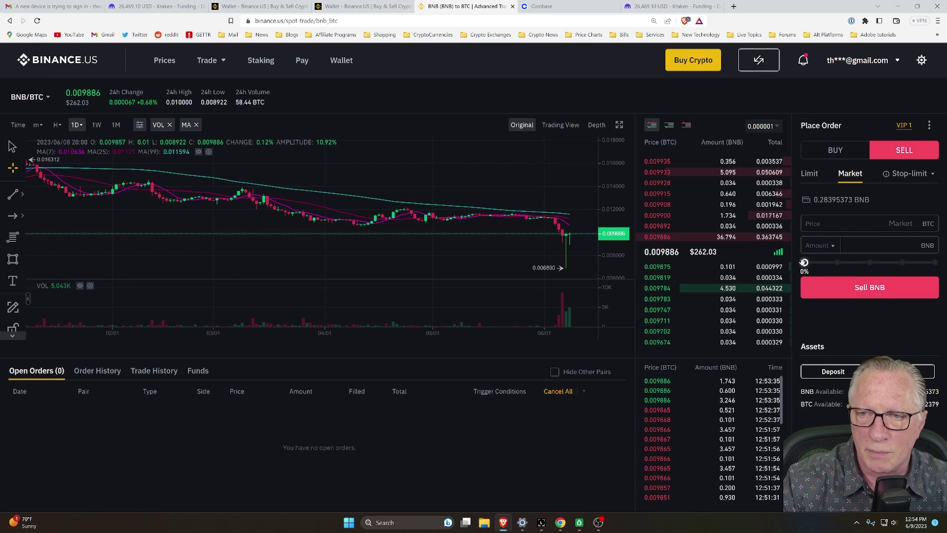
drag(805, 262, 934, 262)
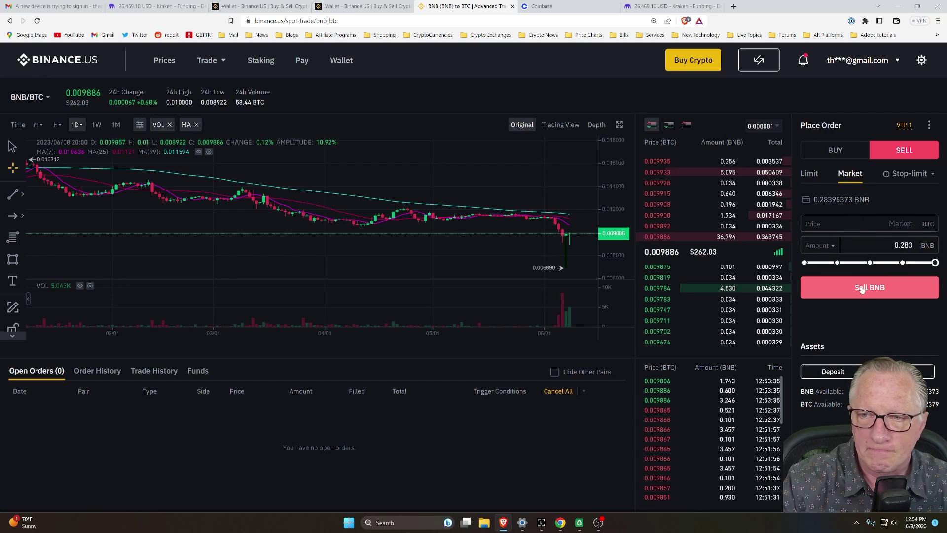
click(871, 288)
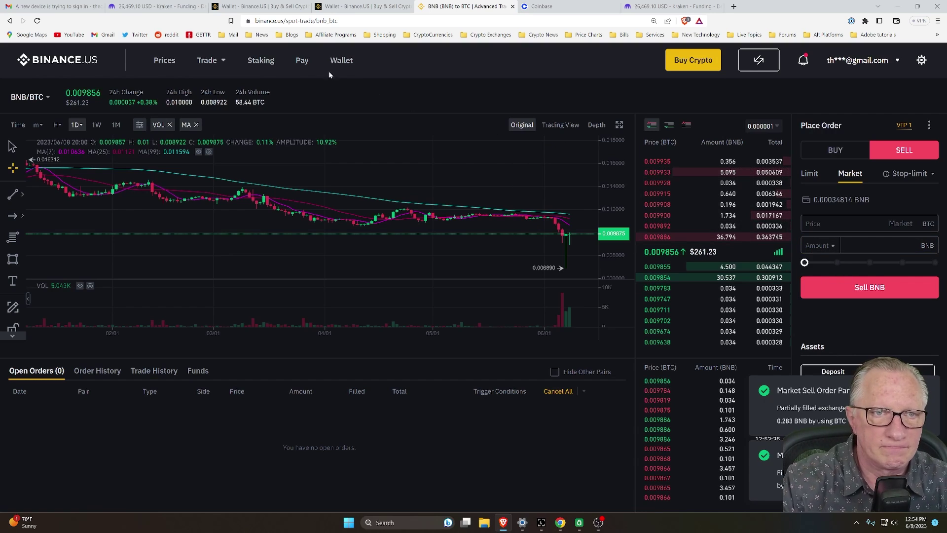
Return to the wallet and open the BTC/USDC trading pair for the Bitcoin balance.
click(345, 58)
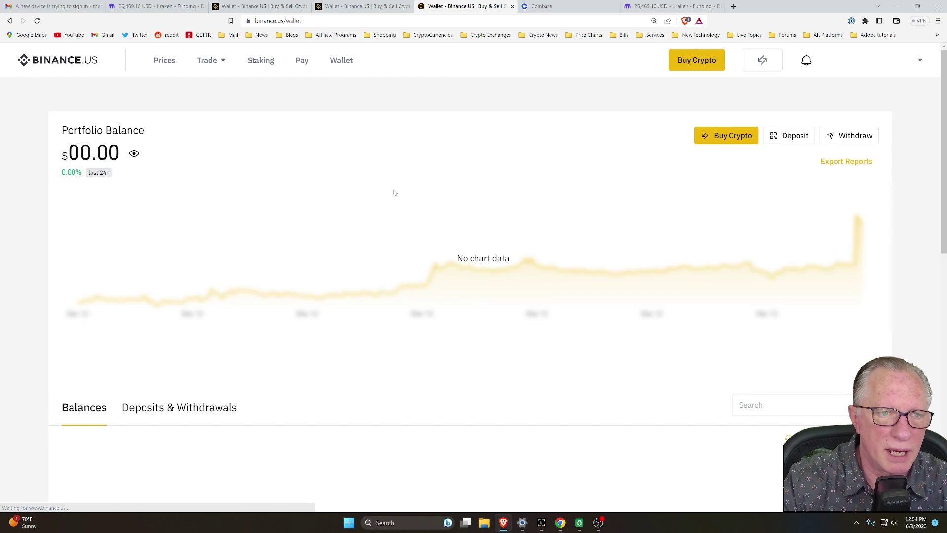
scroll(181, 324, down, 3)
scroll(180, 324, down, 2)
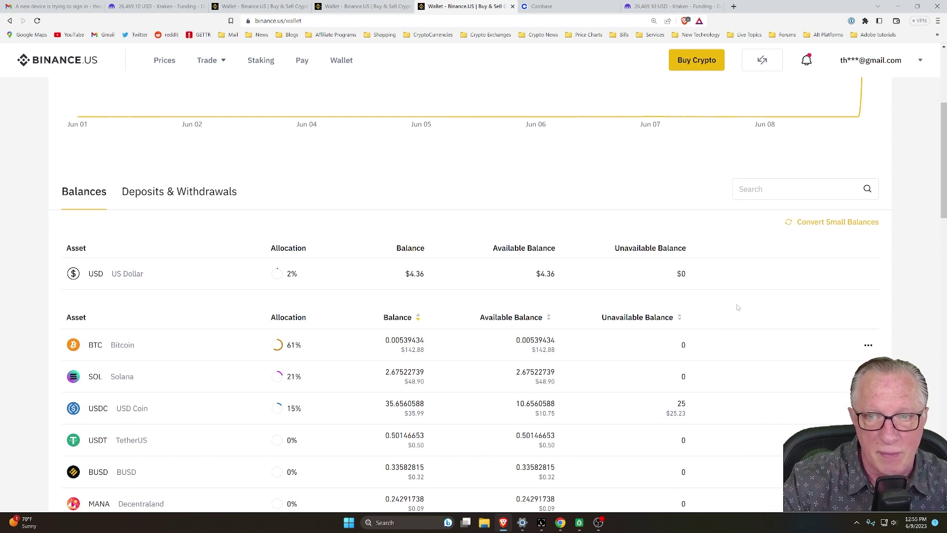
mouse_move(822, 342)
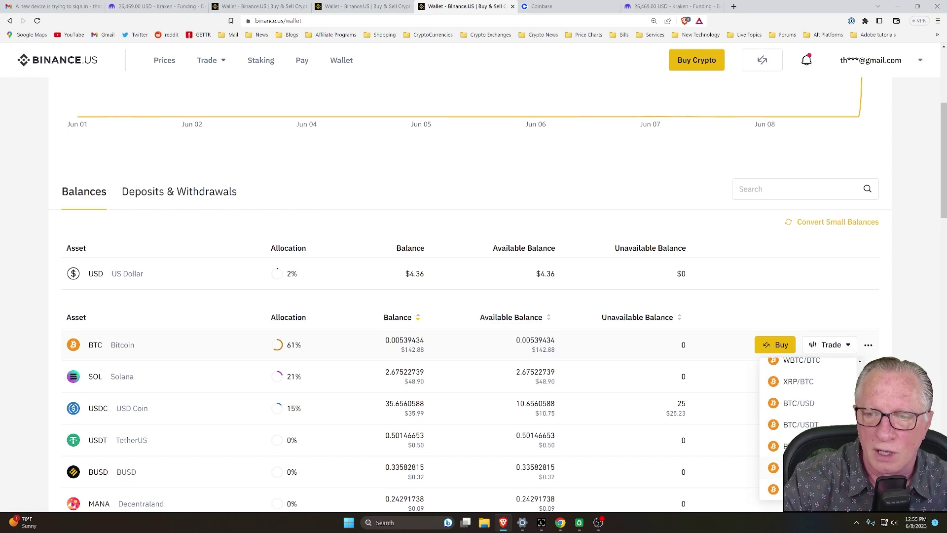
click(799, 446)
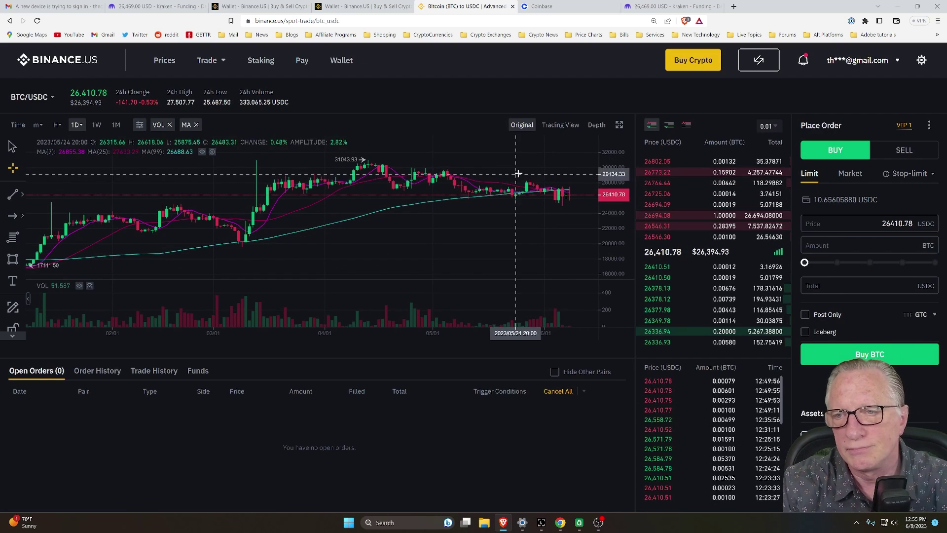
Place a market order to sell 0.00129 BTC for USDC.
click(903, 152)
click(851, 174)
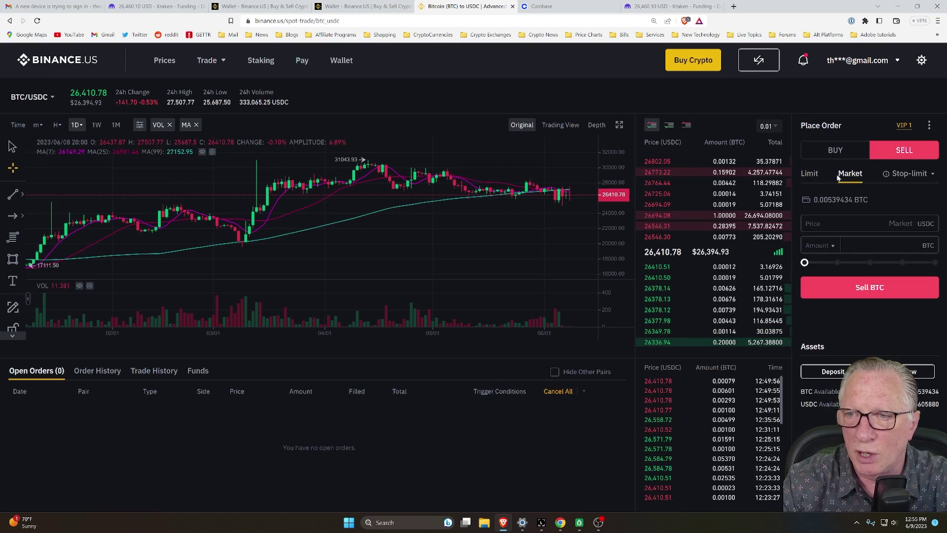
drag(804, 263, 836, 263)
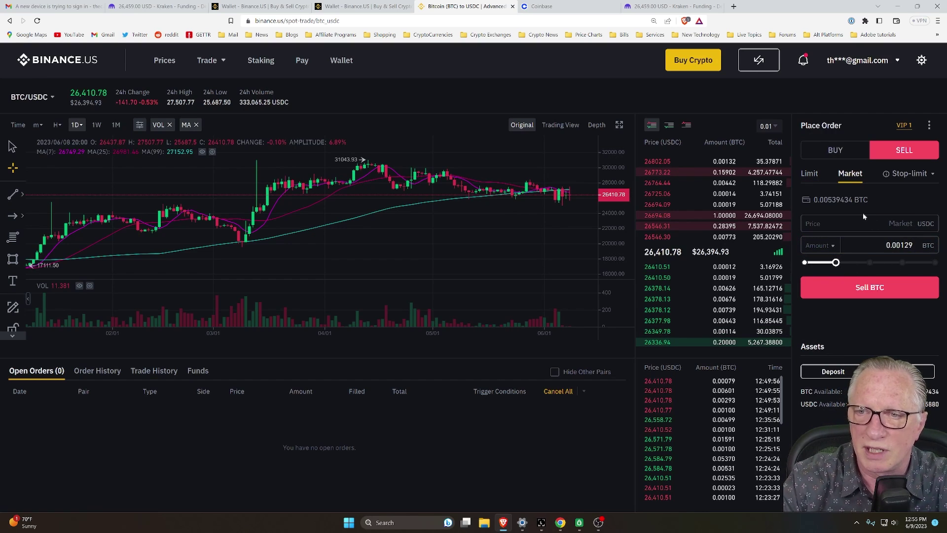
click(871, 287)
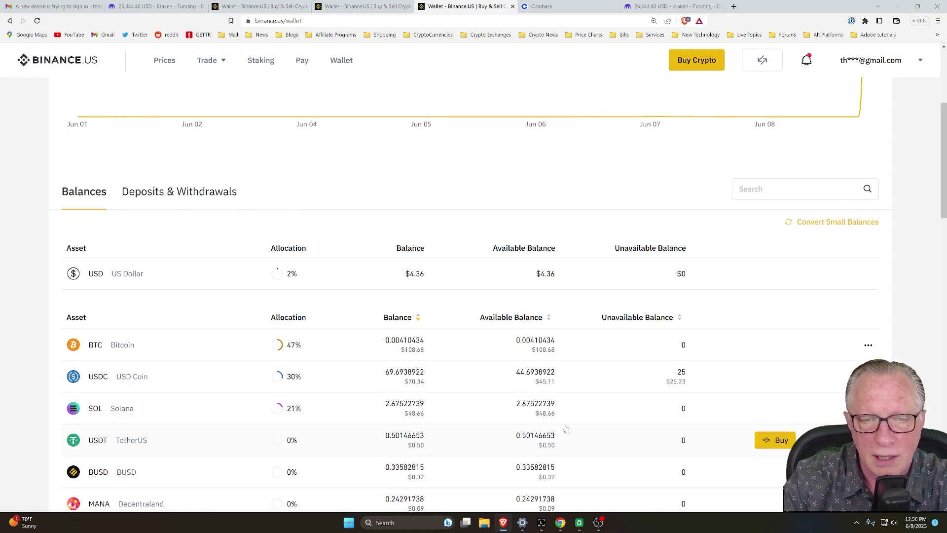
Switch to Trezor Suite, reveal the full receiving address of the Bitcoin #1 account and copy it.
click(580, 523)
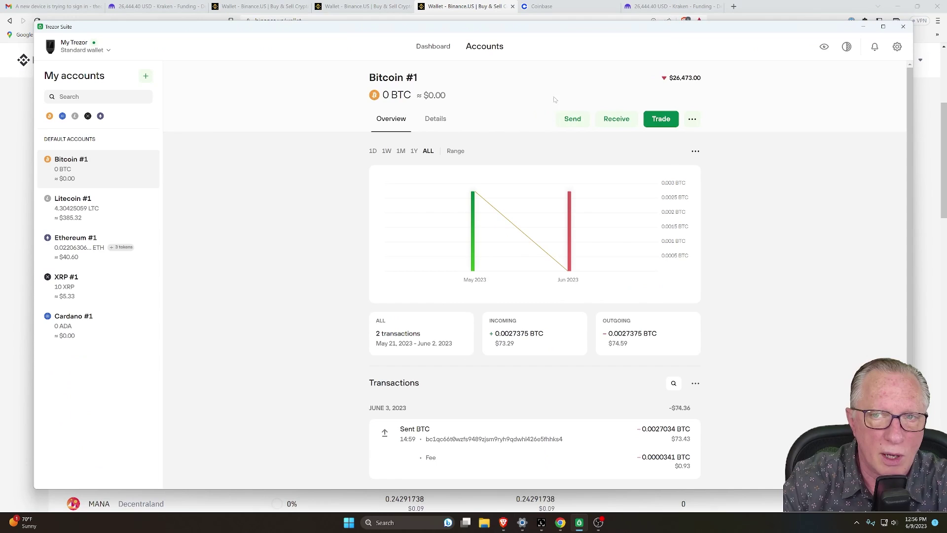
click(621, 124)
click(631, 177)
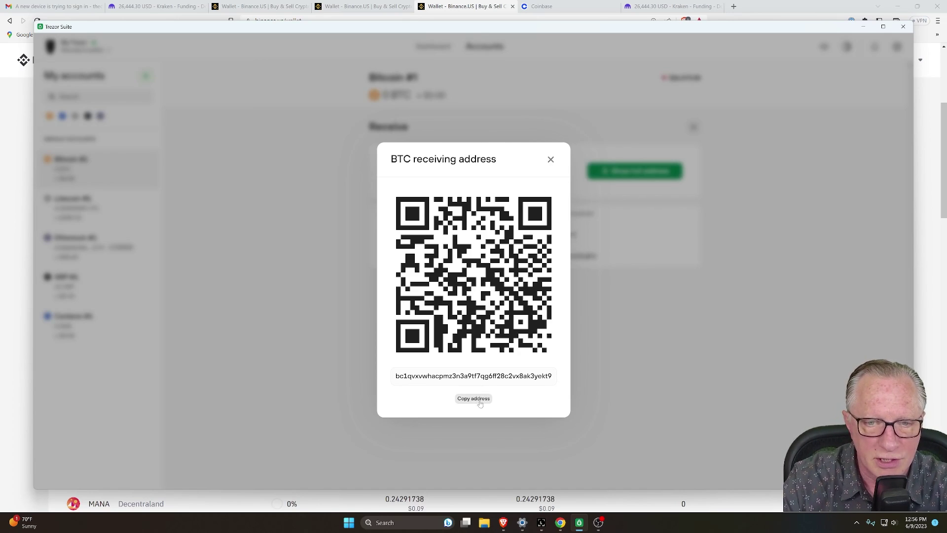
click(478, 401)
click(550, 159)
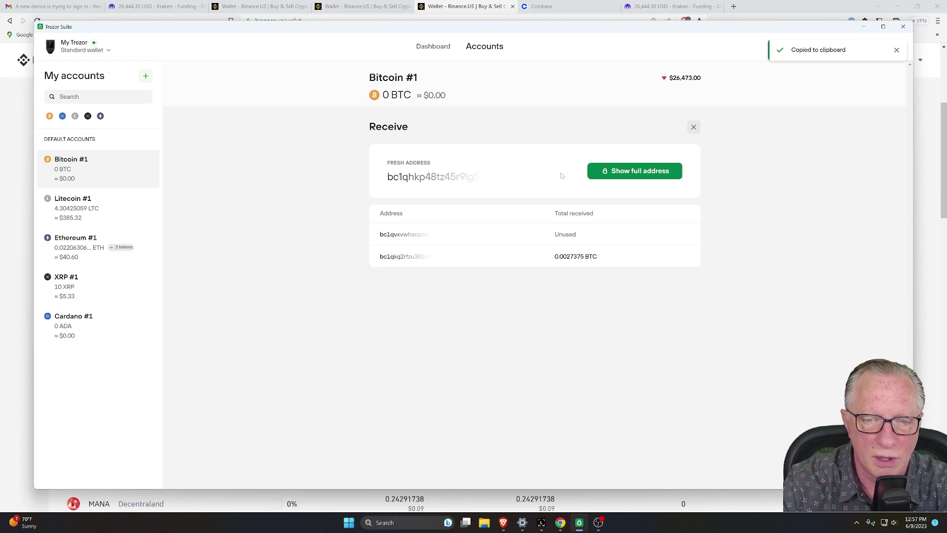
Switch back to the Binance.US wallet and open the withdrawal form for the Bitcoin balance.
mouse_move(504, 529)
click(502, 475)
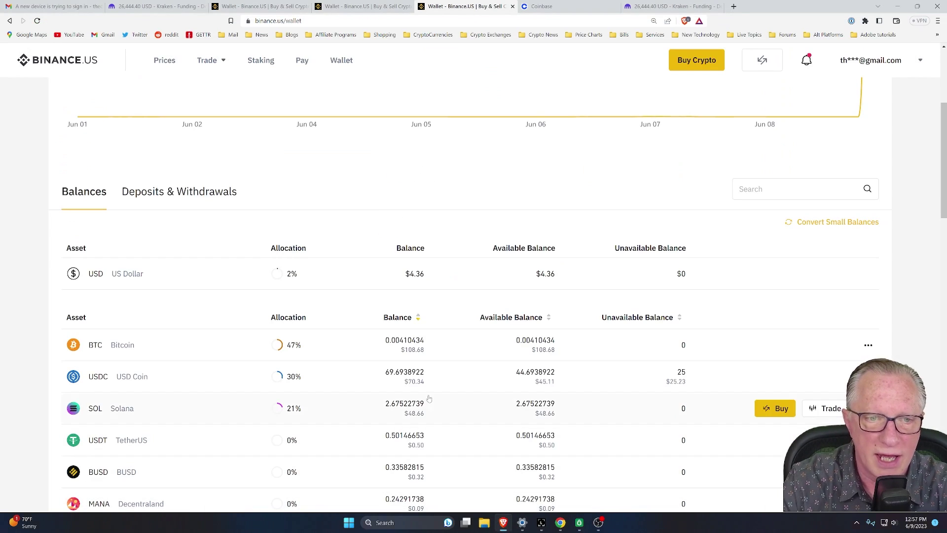
click(830, 345)
click(814, 389)
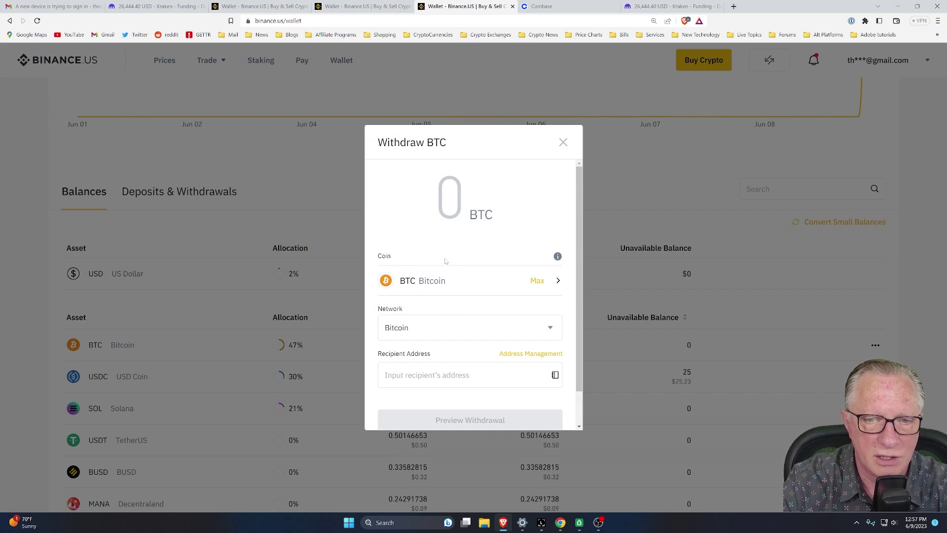
Set the Bitcoin withdrawal amount to 0.002 BTC.
click(537, 281)
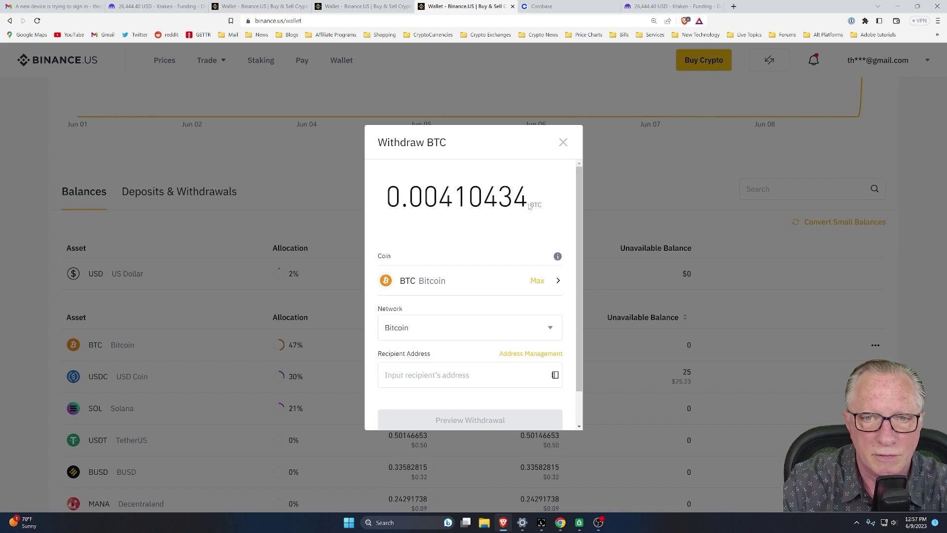
key(BackSpace)
key(BackSpace)
key(BackSpace)
key(BackSpace)
key(BackSpace)
key(BackSpace)
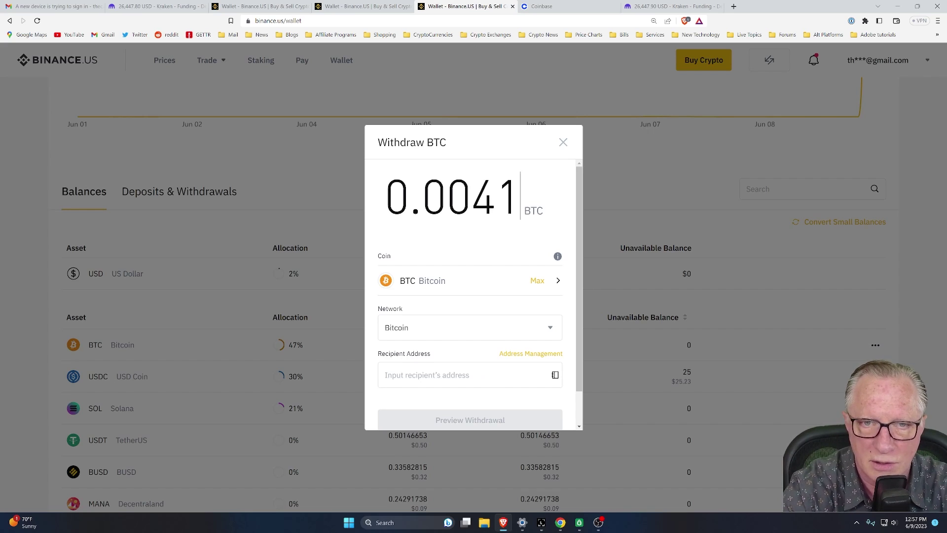
text(2)
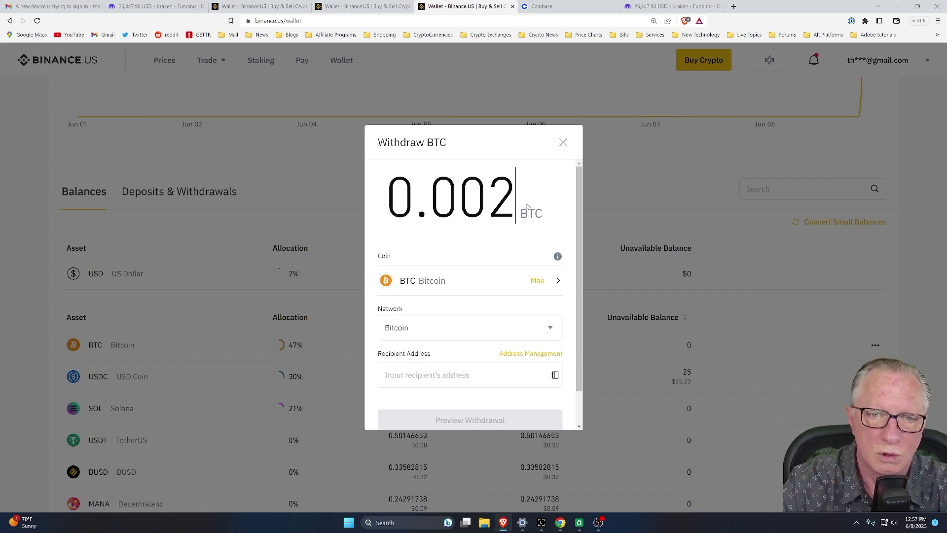
Submit the Bitcoin withdrawal with the copied Trezor address as recipient, authorising it with the Google Authenticator code.
right_click(393, 378)
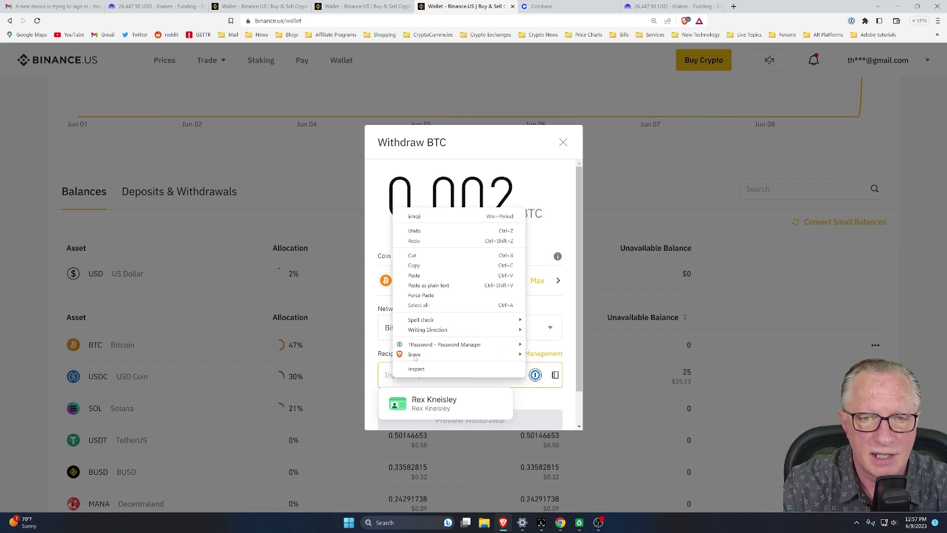
click(422, 275)
scroll(512, 356, down, 1)
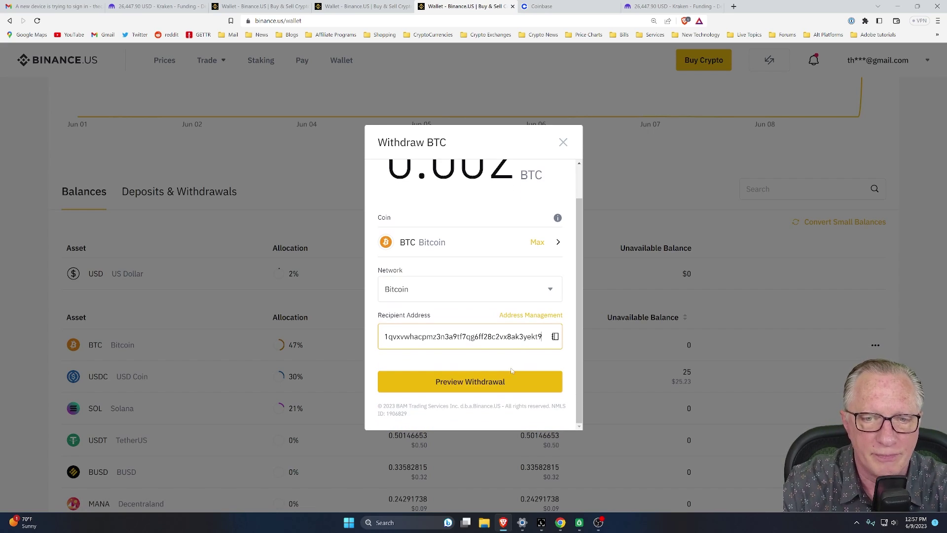
click(451, 382)
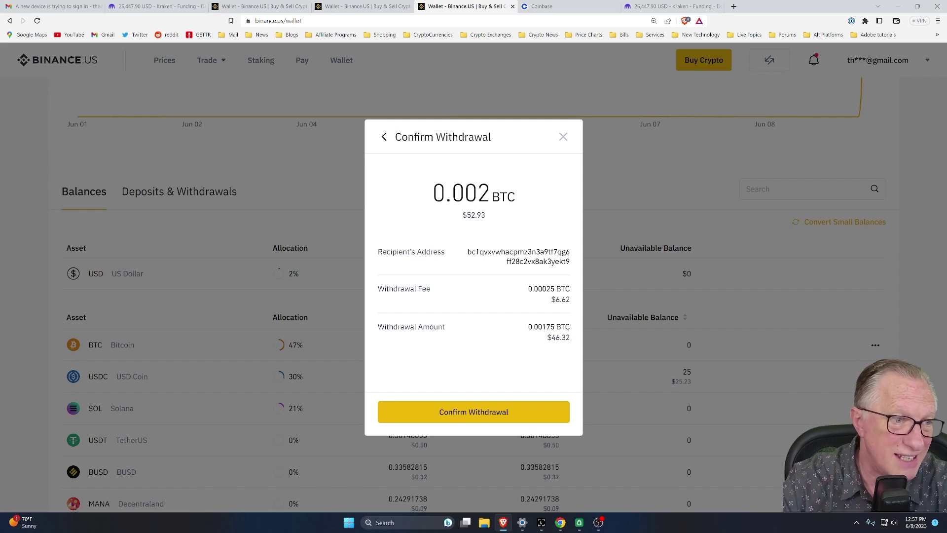
click(476, 418)
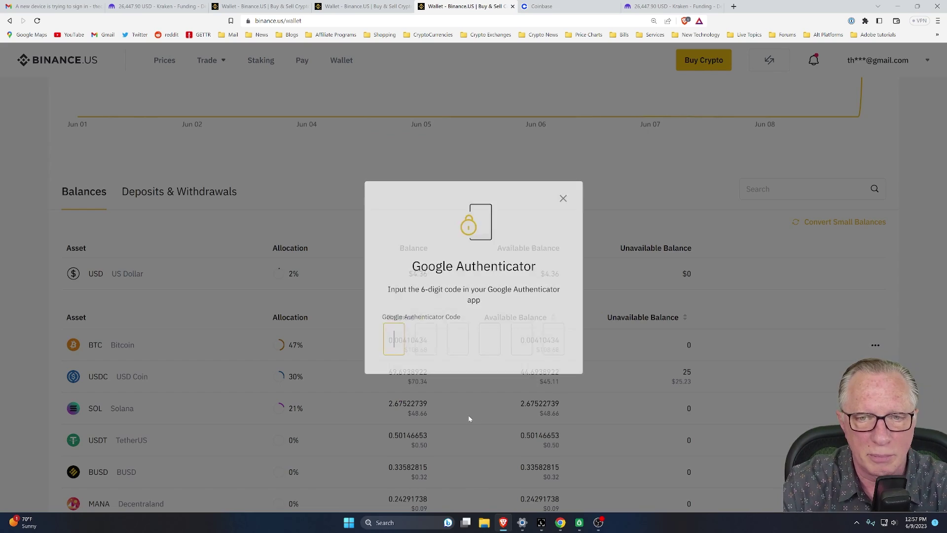
key(ctrl+v)
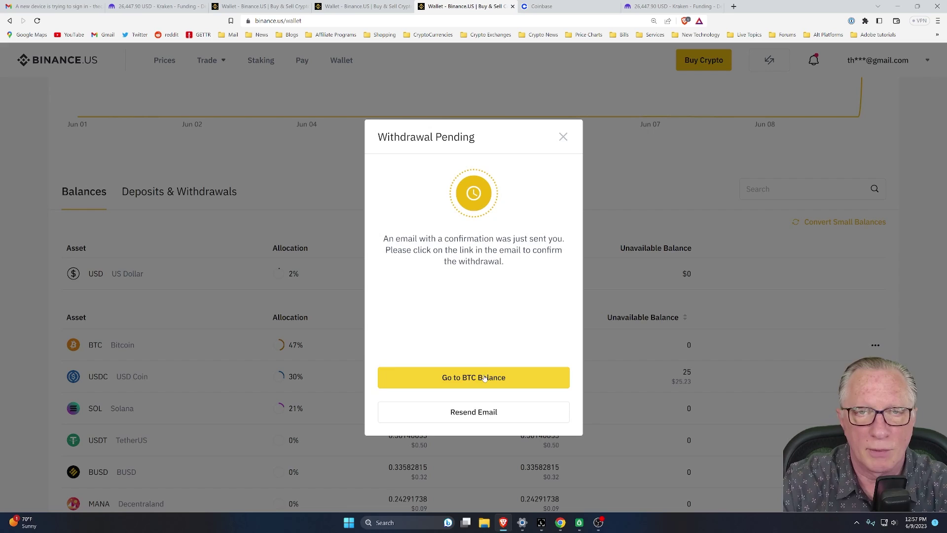
Switch to Gmail, open the newest Binance US withdrawal request email and confirm the Bitcoin withdrawal from it.
click(55, 6)
click(408, 152)
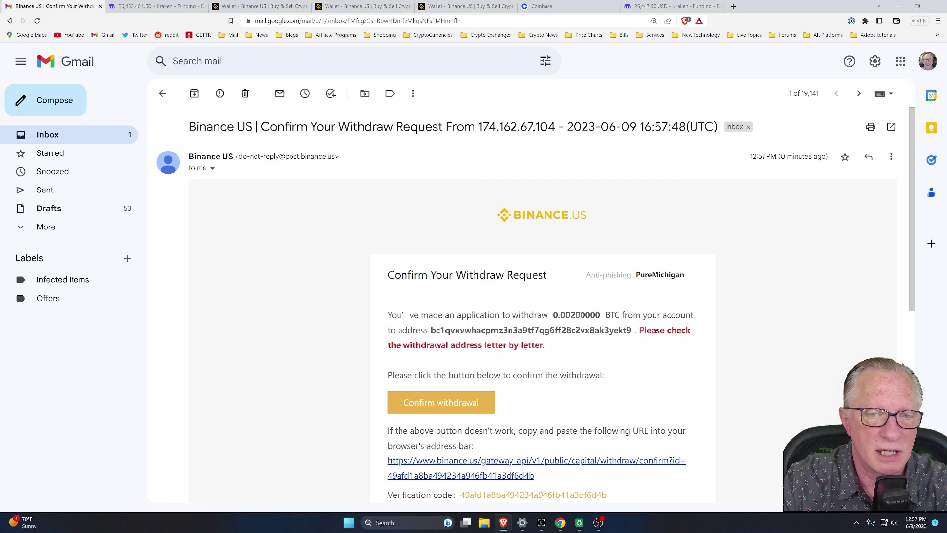
click(439, 410)
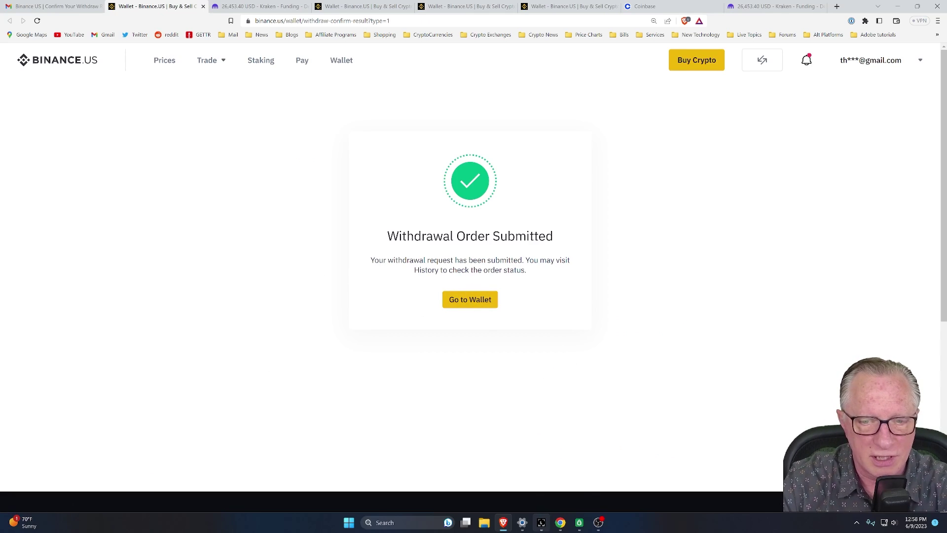
Switch to Ledger Live and copy the receiving address of the Solana working account without connecting the device.
click(543, 526)
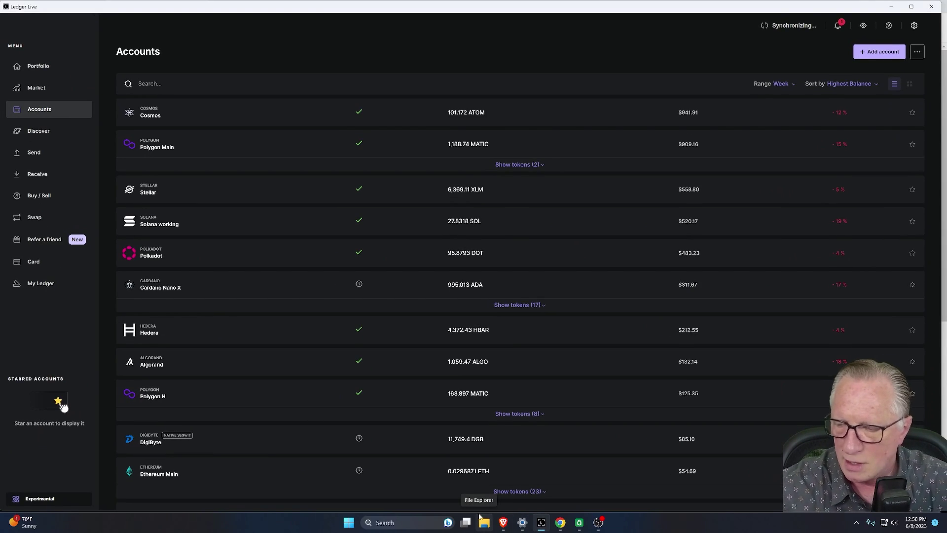
click(179, 222)
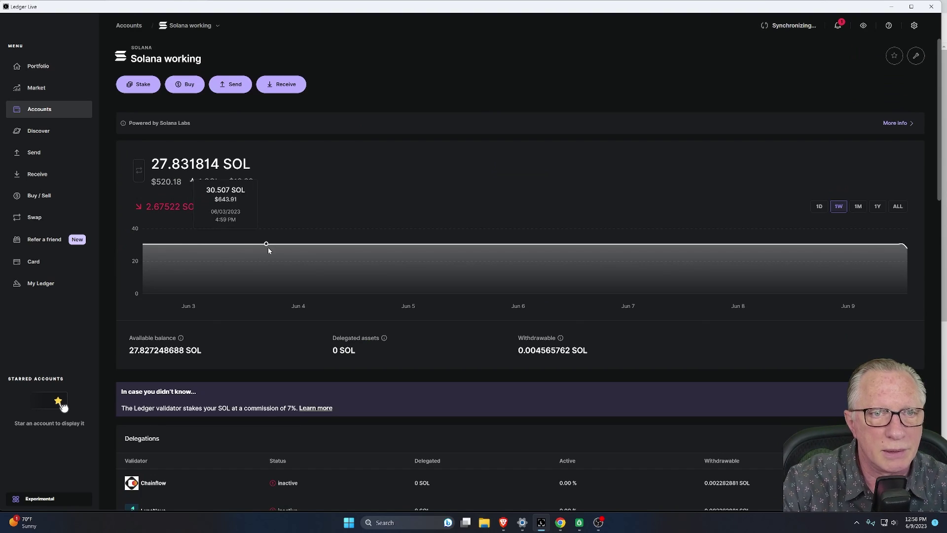
click(343, 86)
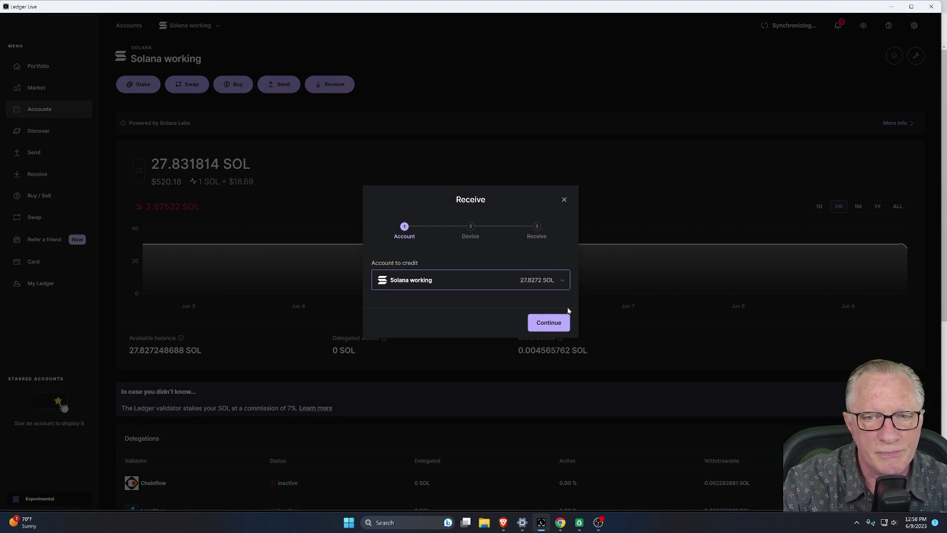
click(553, 327)
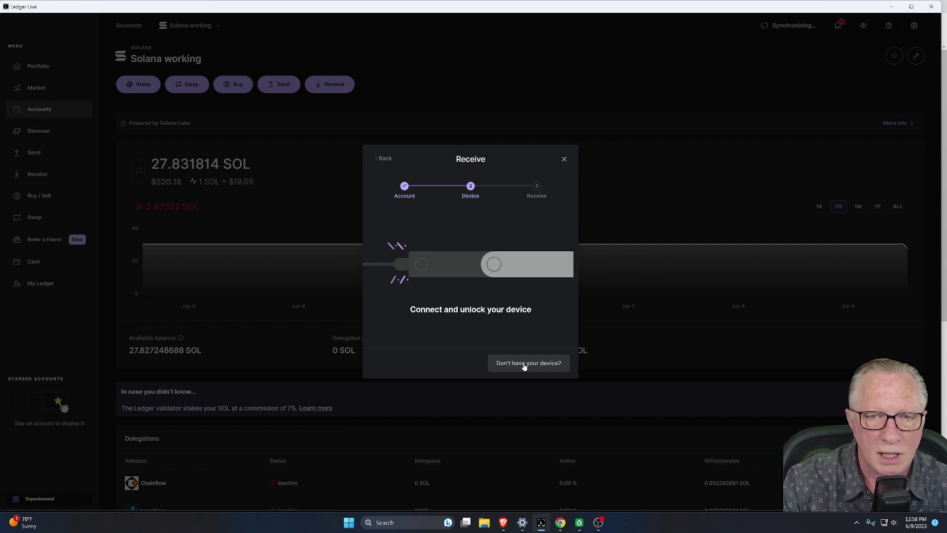
click(501, 366)
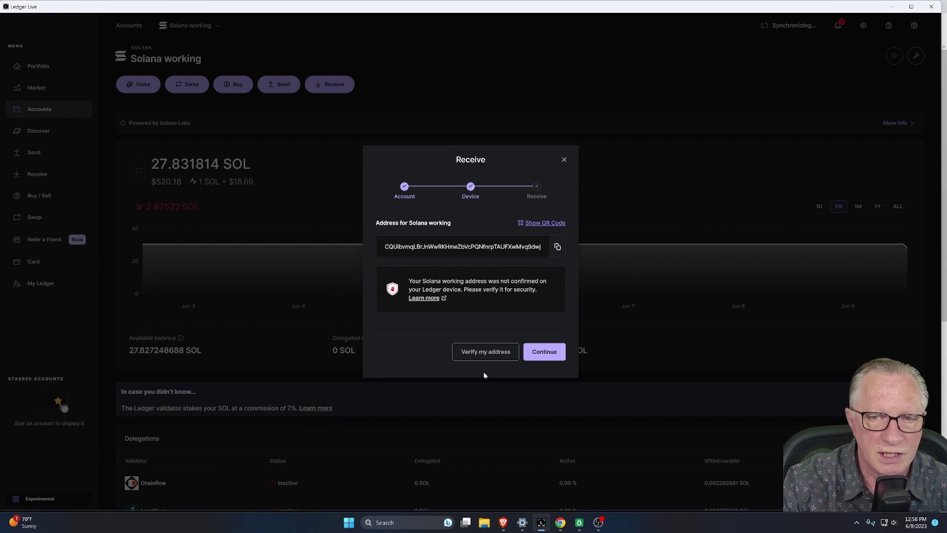
click(558, 247)
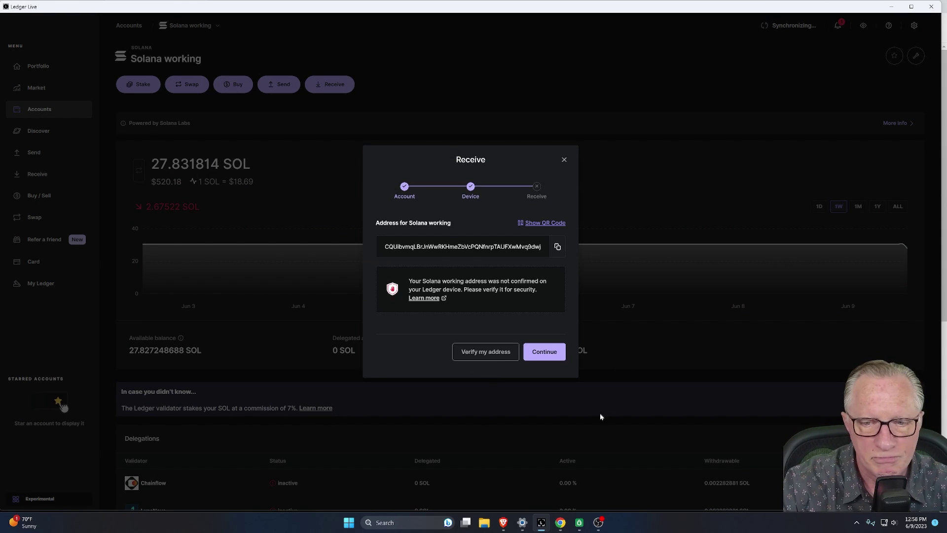
Switch back to the Binance.US wallet and open the withdrawal form for the Solana balance.
click(508, 454)
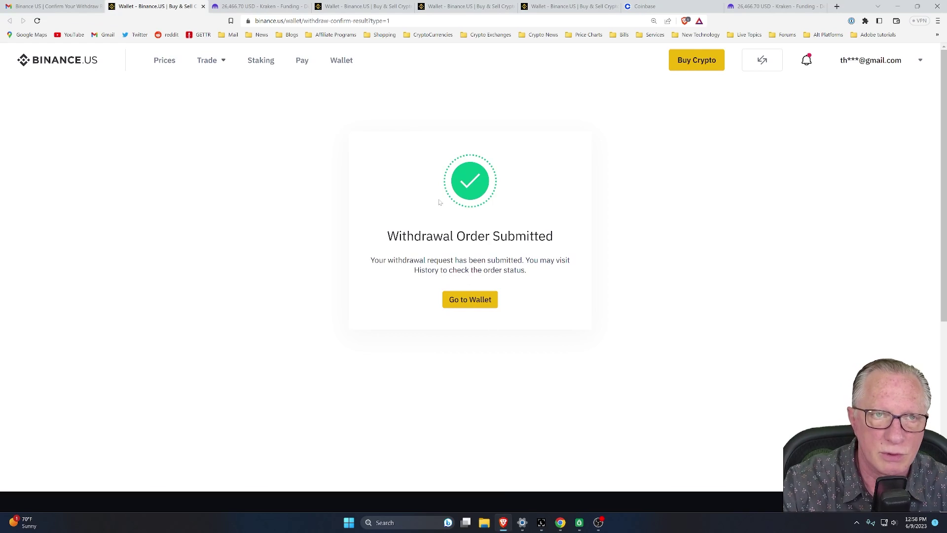
click(470, 299)
scroll(318, 340, down, 5)
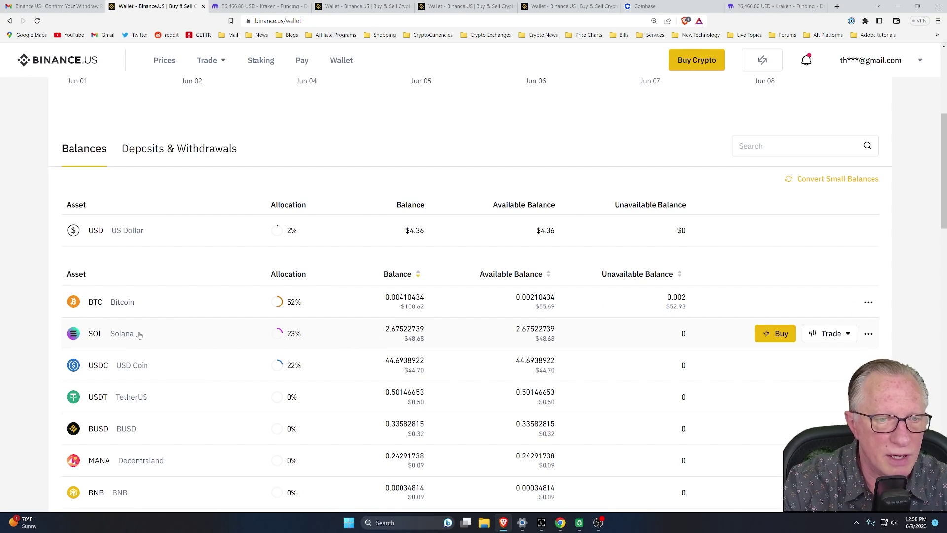
scroll(213, 198, up, 3)
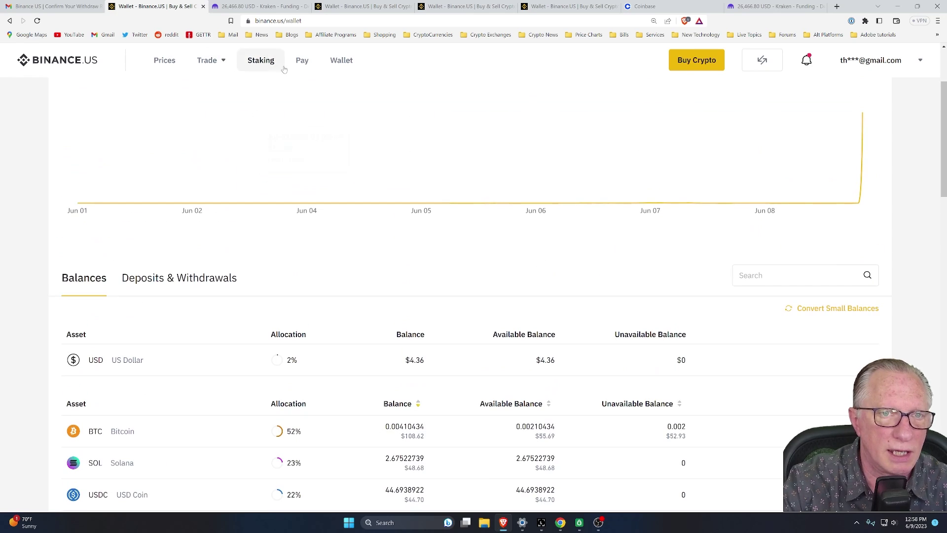
scroll(548, 464, down, 2)
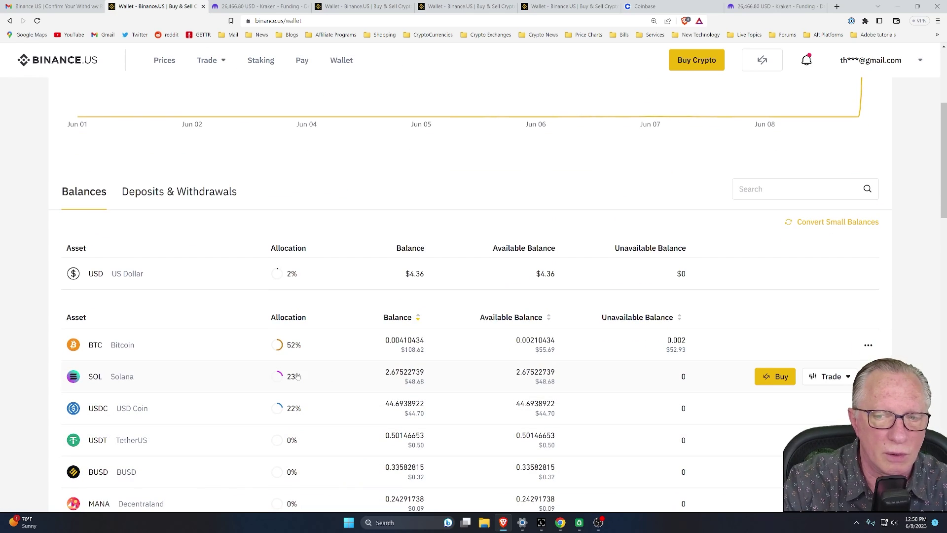
click(230, 378)
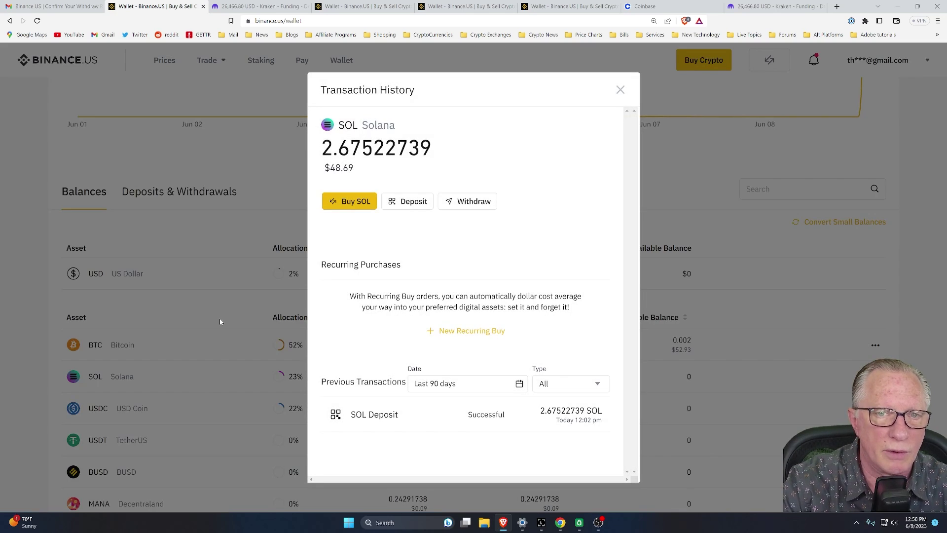
click(464, 202)
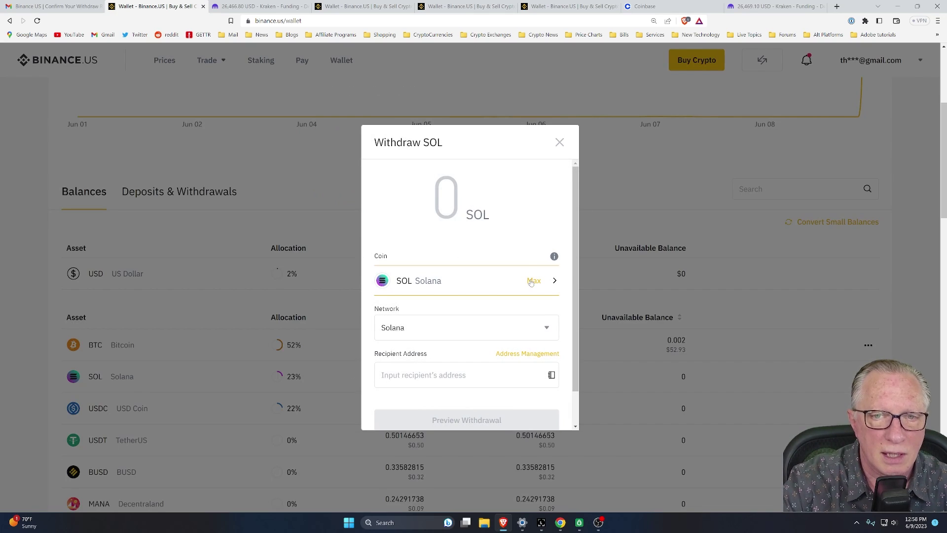
Fill in the maximum Solana withdrawal amount and shorten it to 2.67 SOL.
click(533, 279)
key(BackSpace)
key(BackSpace)
key(BackSpace)
key(BackSpace)
key(BackSpace)
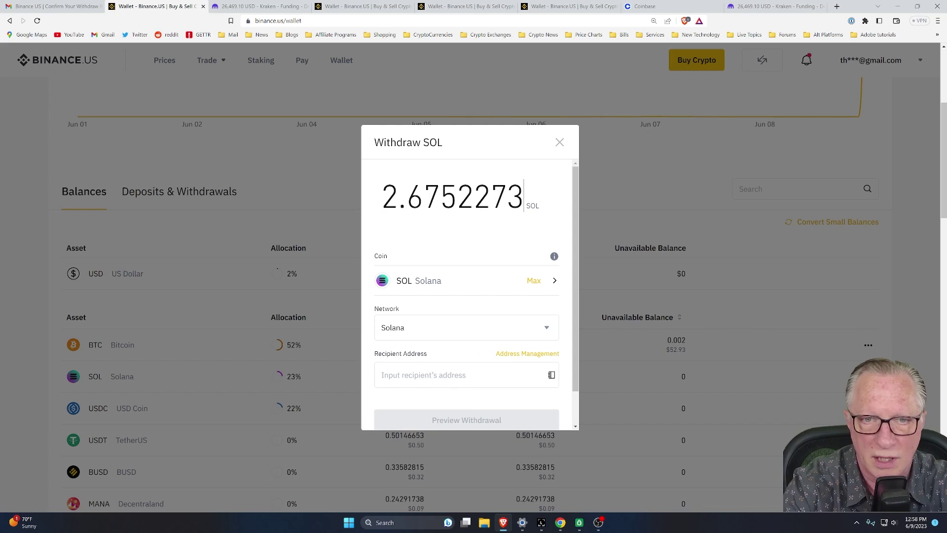
key(BackSpace)
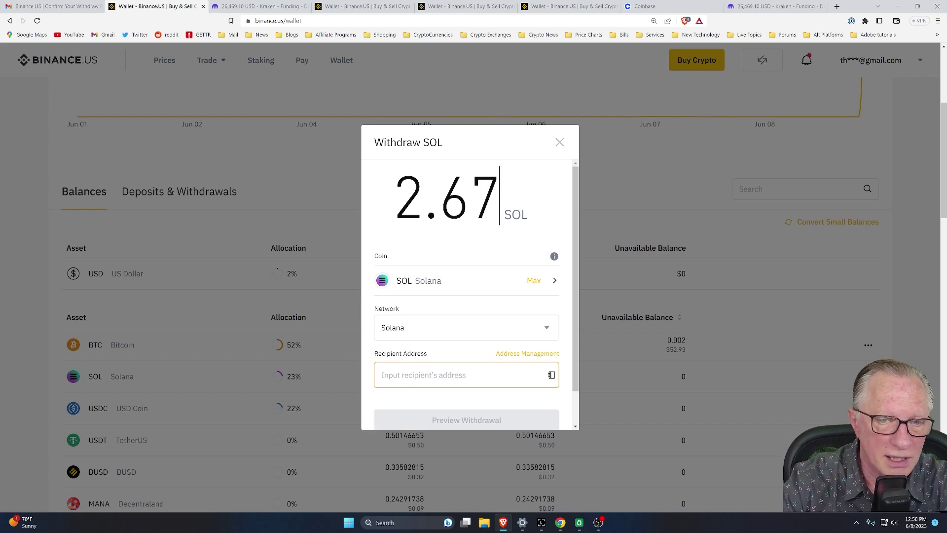
Submit the Solana withdrawal with the copied Ledger address as recipient, authorising it with the Google Authenticator code.
right_click(396, 377)
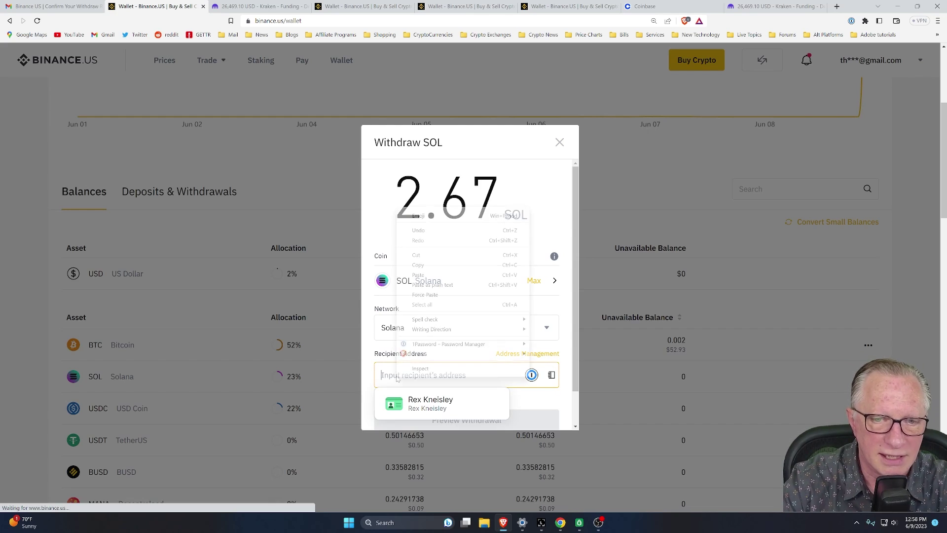
click(437, 274)
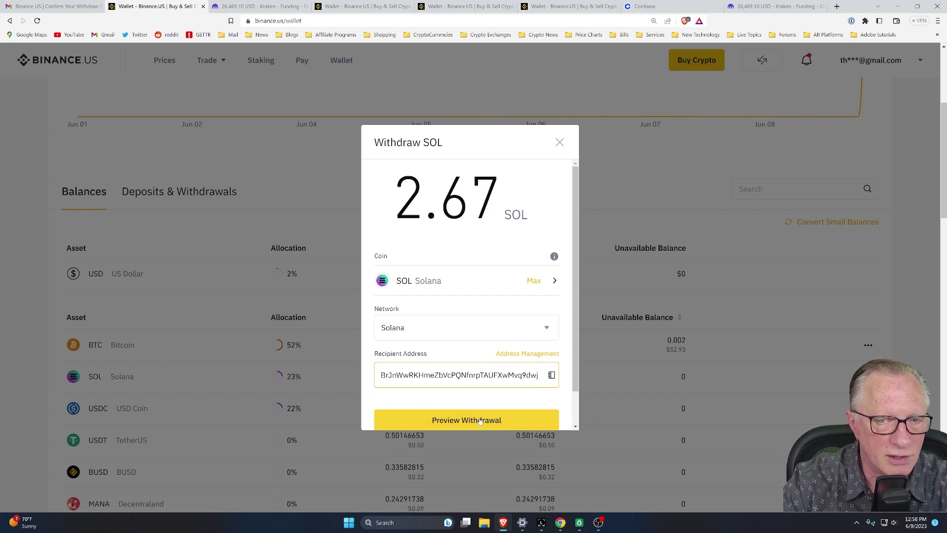
scroll(467, 390, down, 1)
click(446, 384)
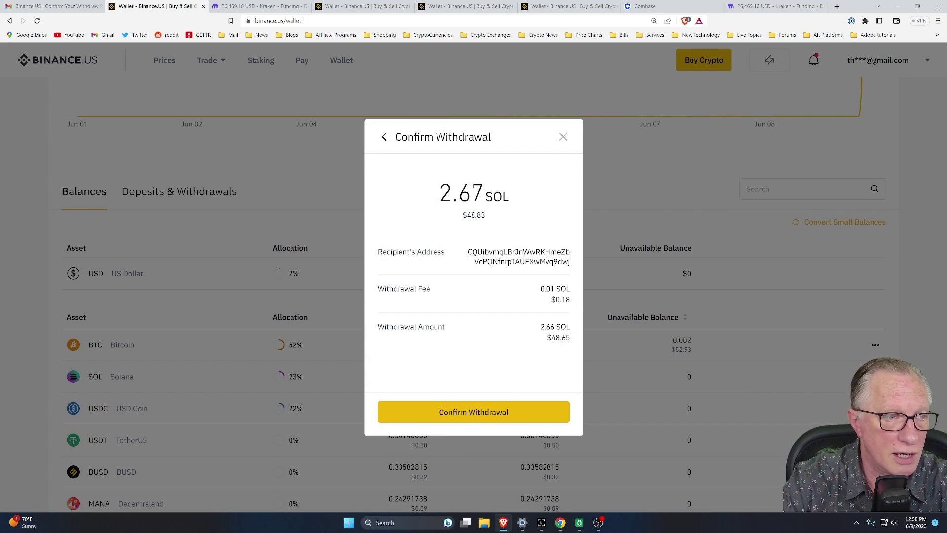
click(467, 414)
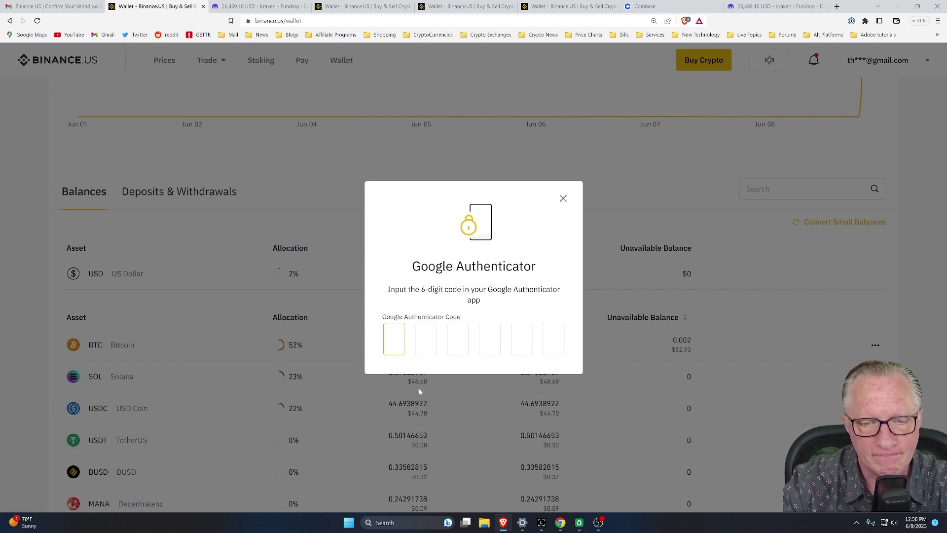
key(ctrl+v)
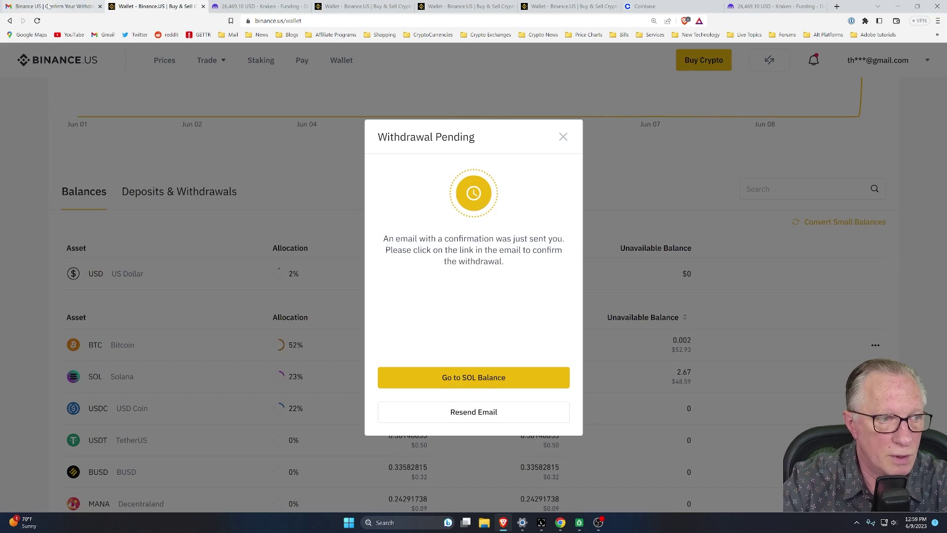
Return to the Gmail inbox, open the newest Binance US withdrawal request email and confirm the Solana withdrawal.
click(86, 5)
click(66, 141)
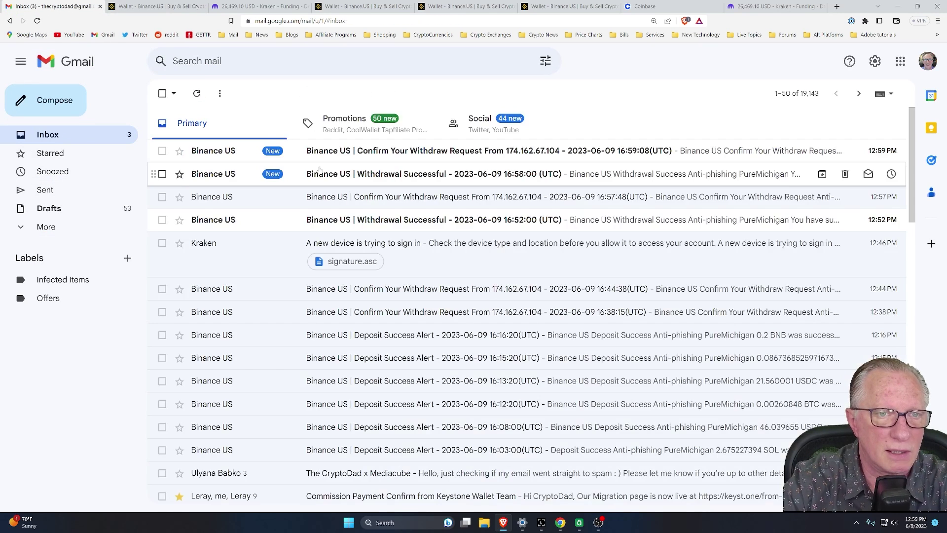
click(408, 152)
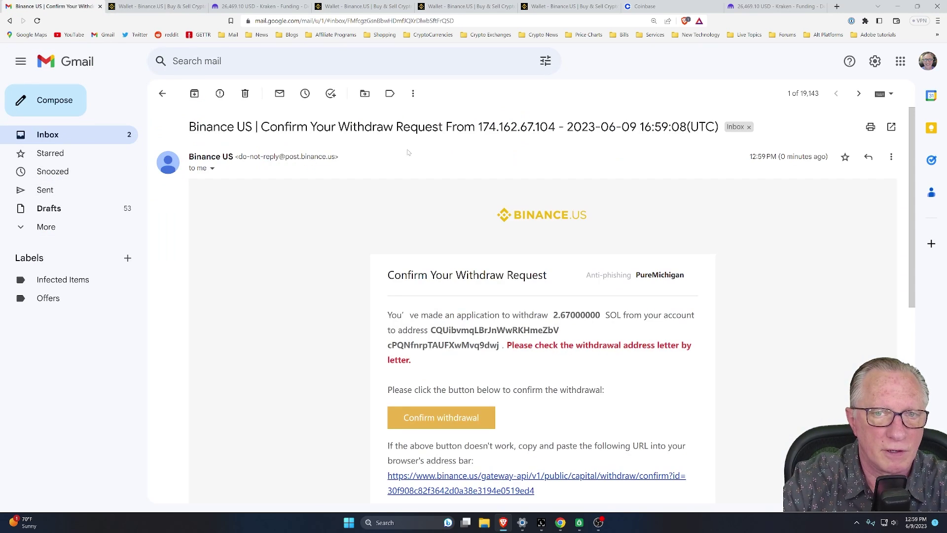
click(440, 422)
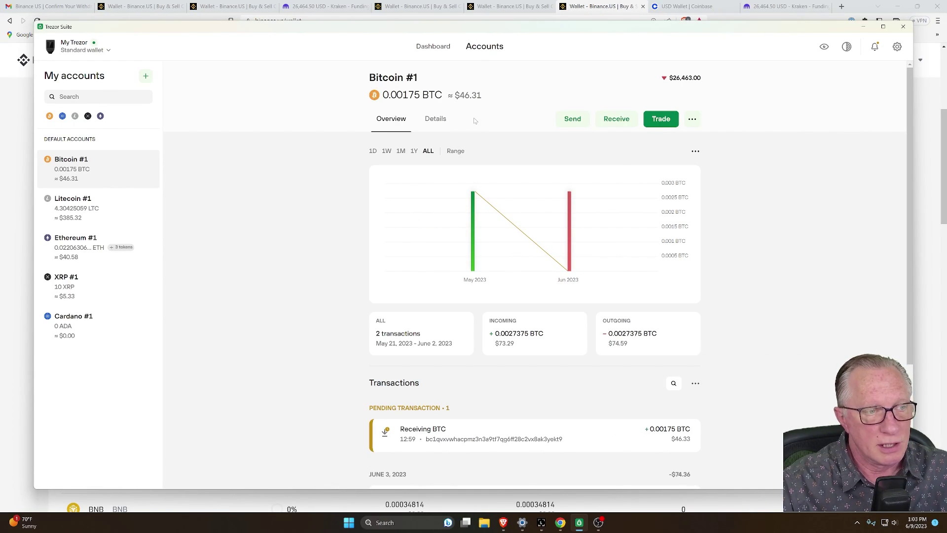
Check the Solana account's balance and latest operations in Ledger Live and the Polygon assets in MetaMask for the arrived funds.
key(alt+Tab)
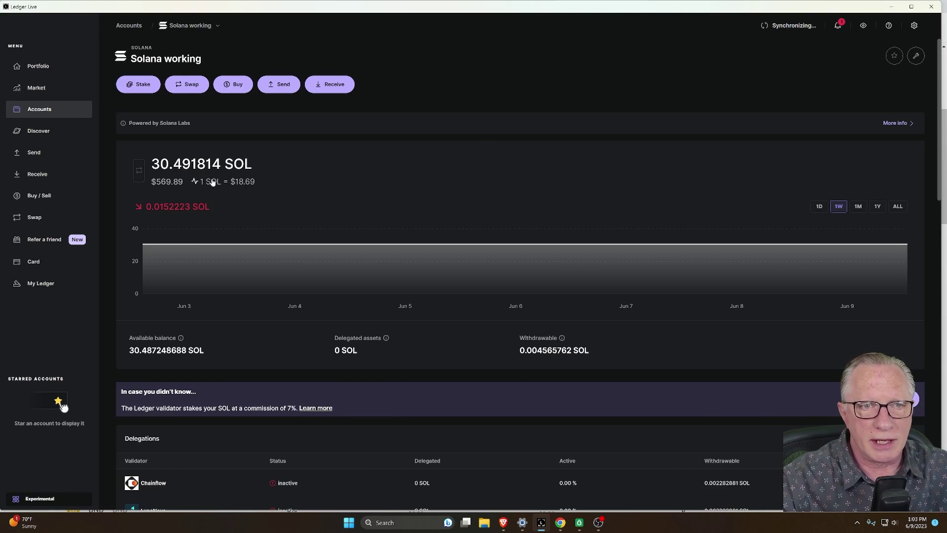
mouse_move(396, 285)
scroll(395, 285, down, 3)
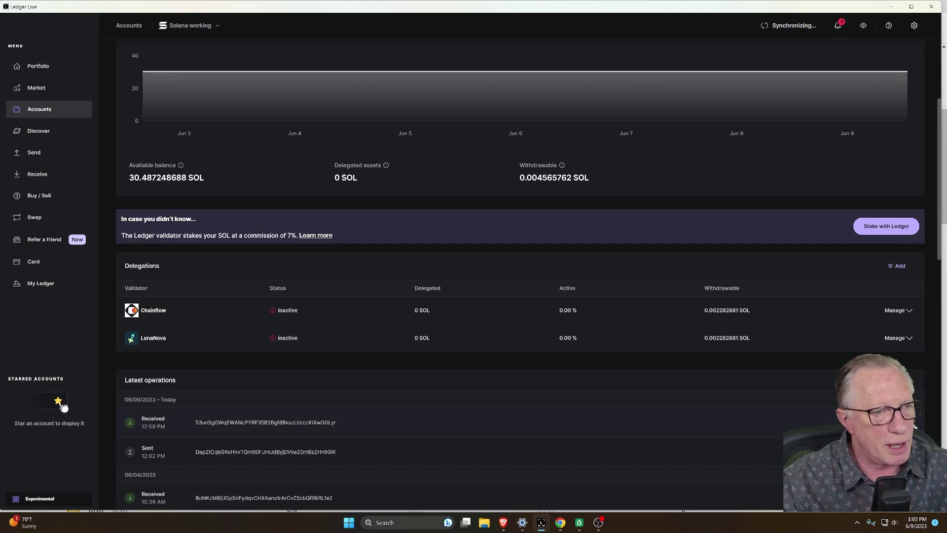
scroll(666, 428, up, 5)
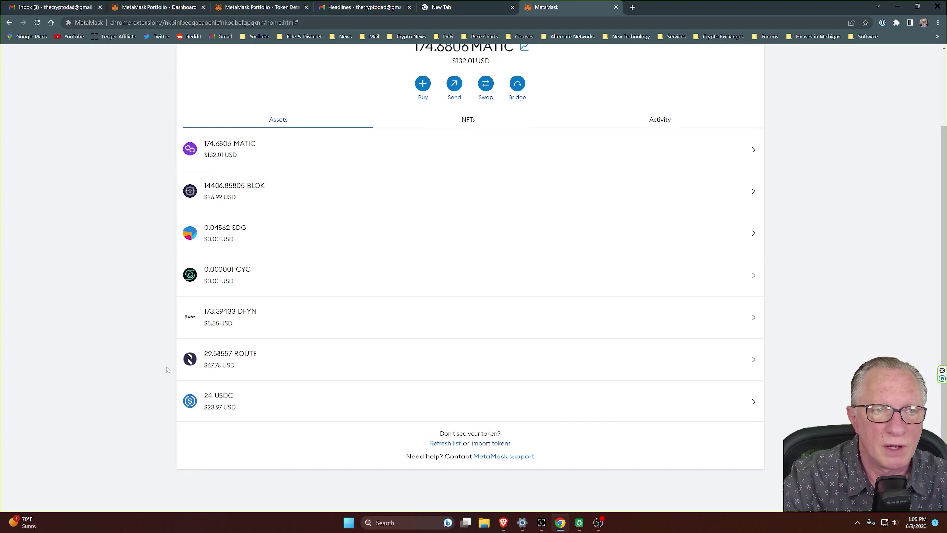
scroll(167, 370, up, 2)
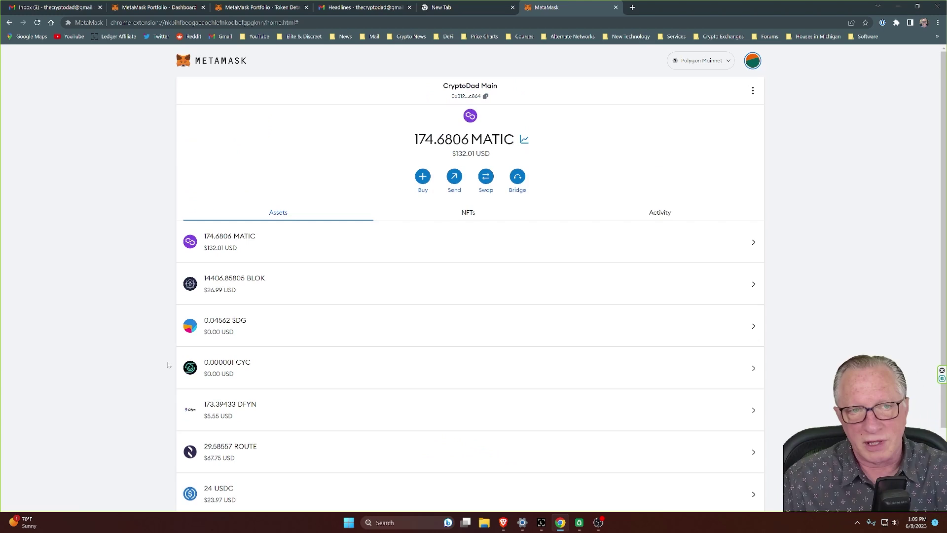